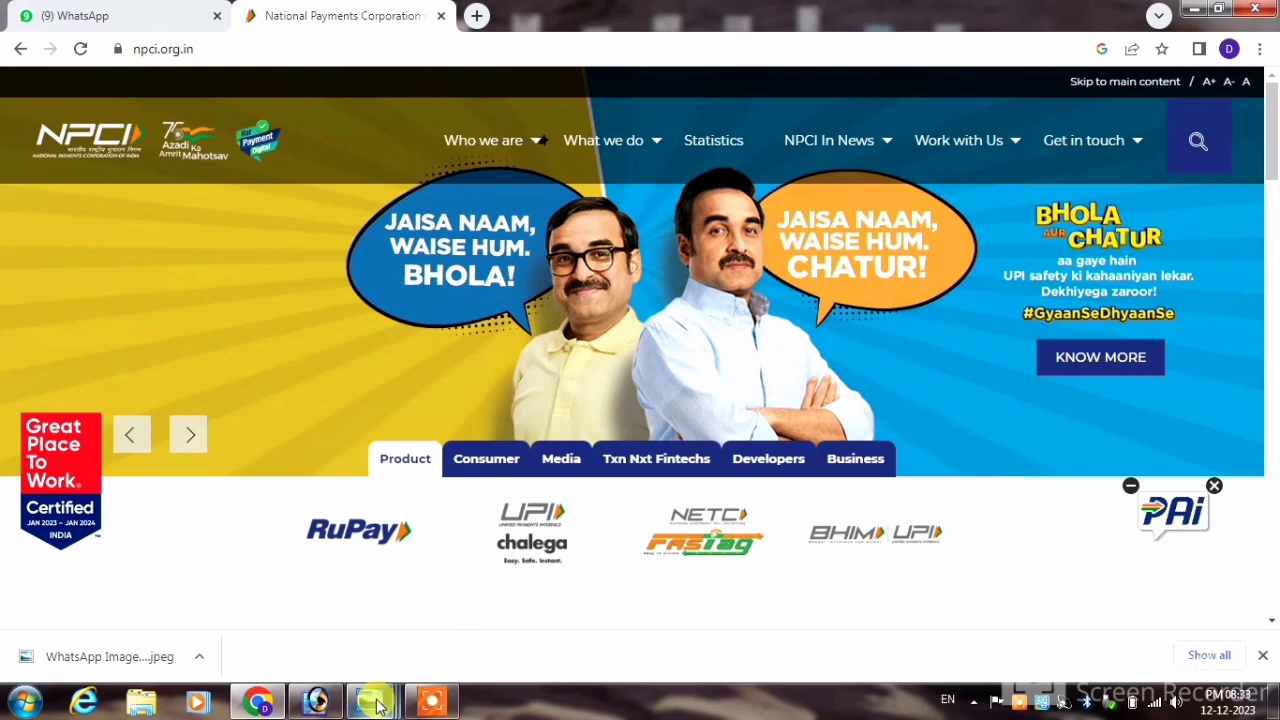
# Compare the npci and WhatsApp status screenshots in Photo Viewer, then return to the NPCI site.
pyautogui.moveTo(378, 706)
pyautogui.click(228, 630)
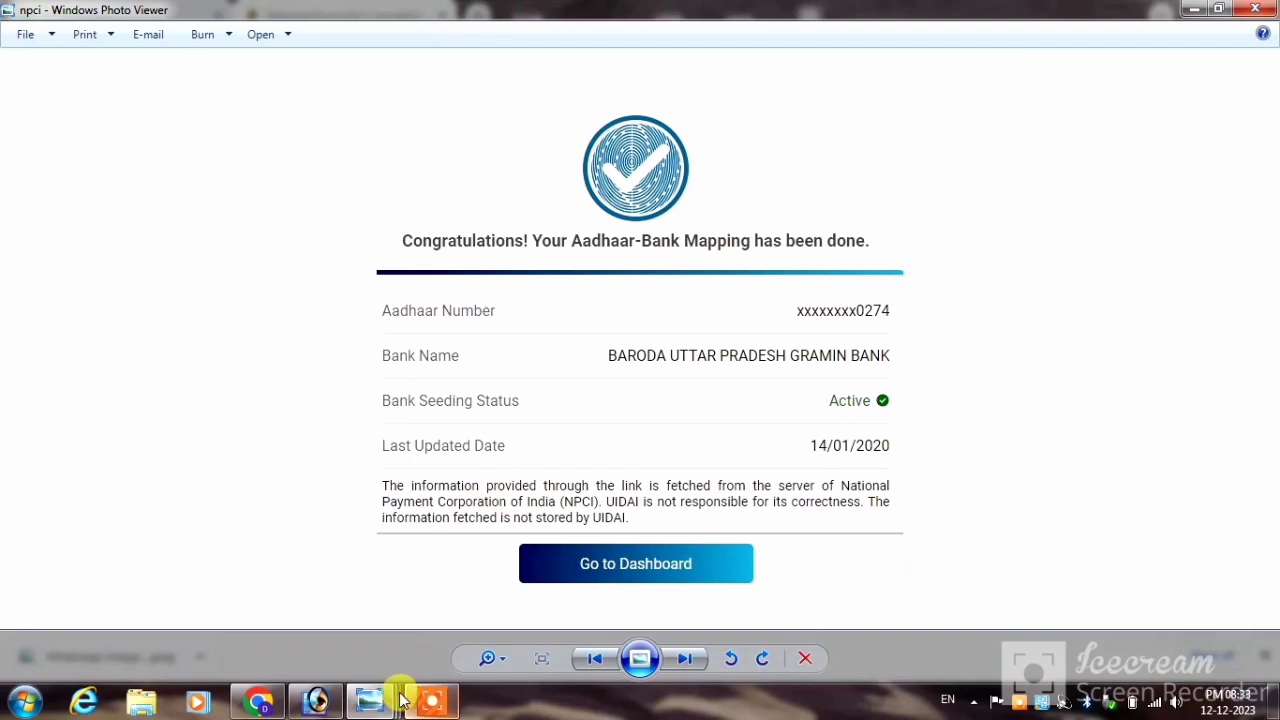
pyautogui.moveTo(390, 706)
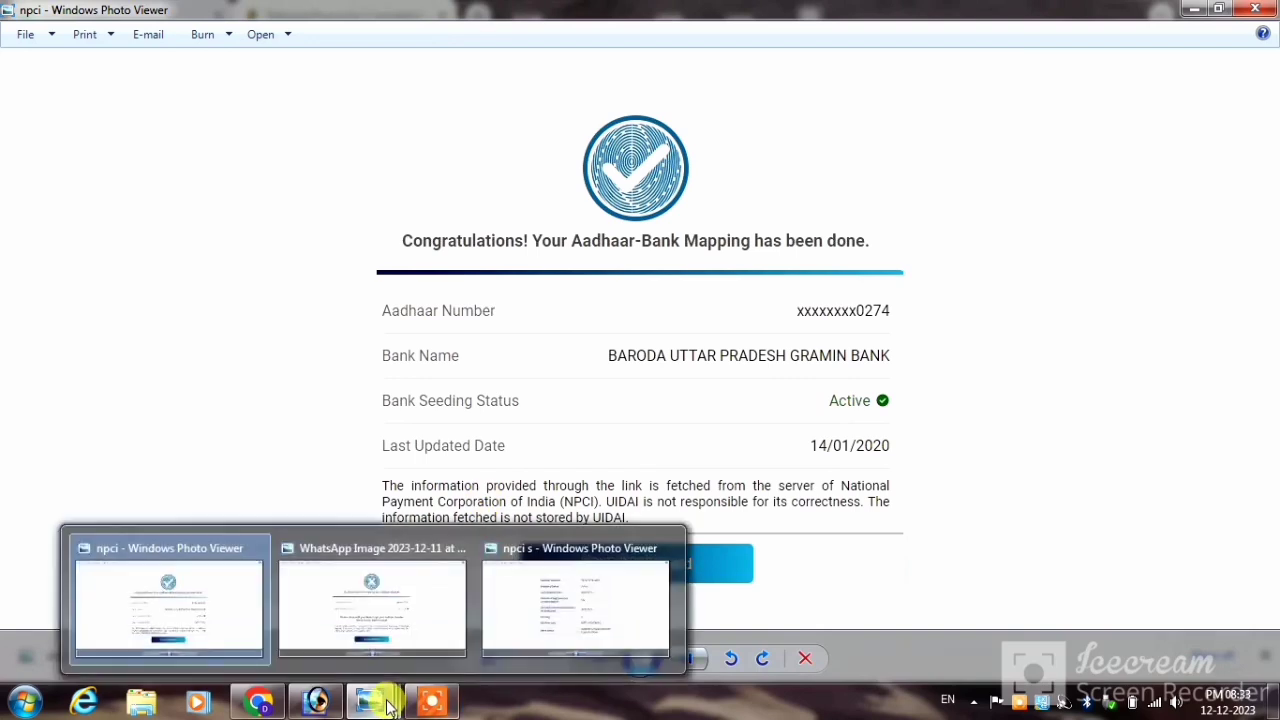
pyautogui.click(380, 643)
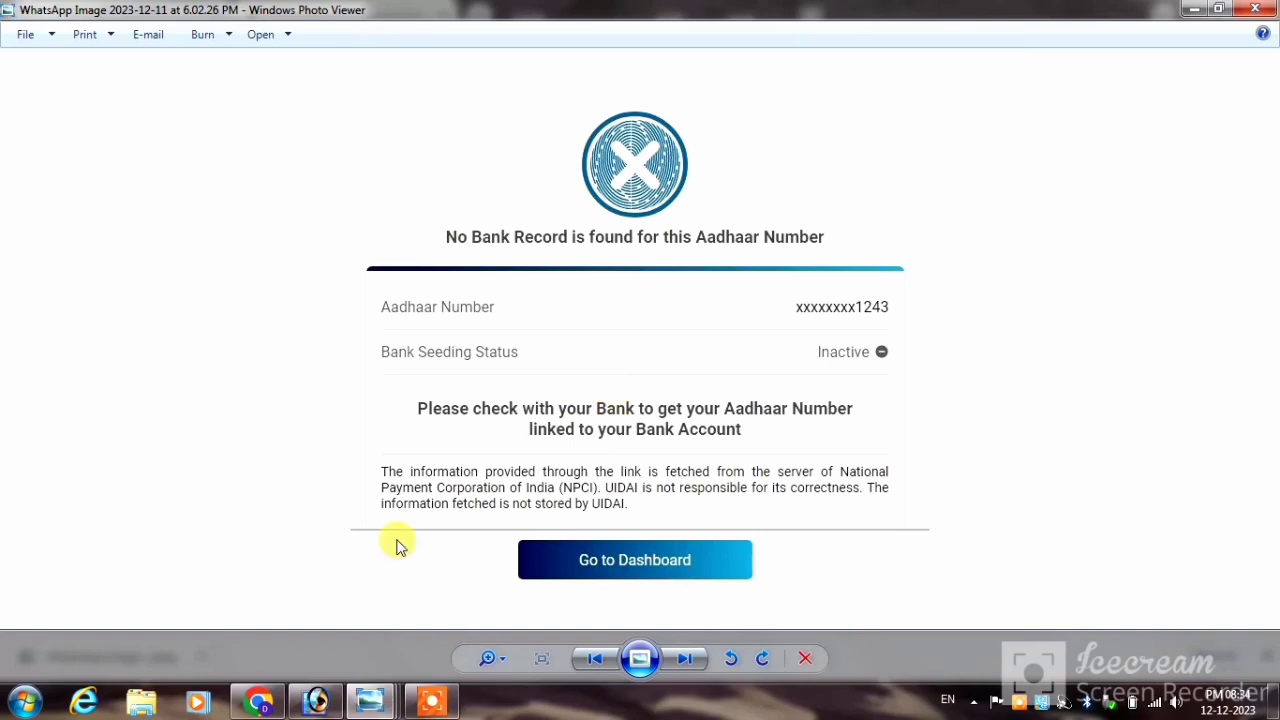
pyautogui.click(262, 702)
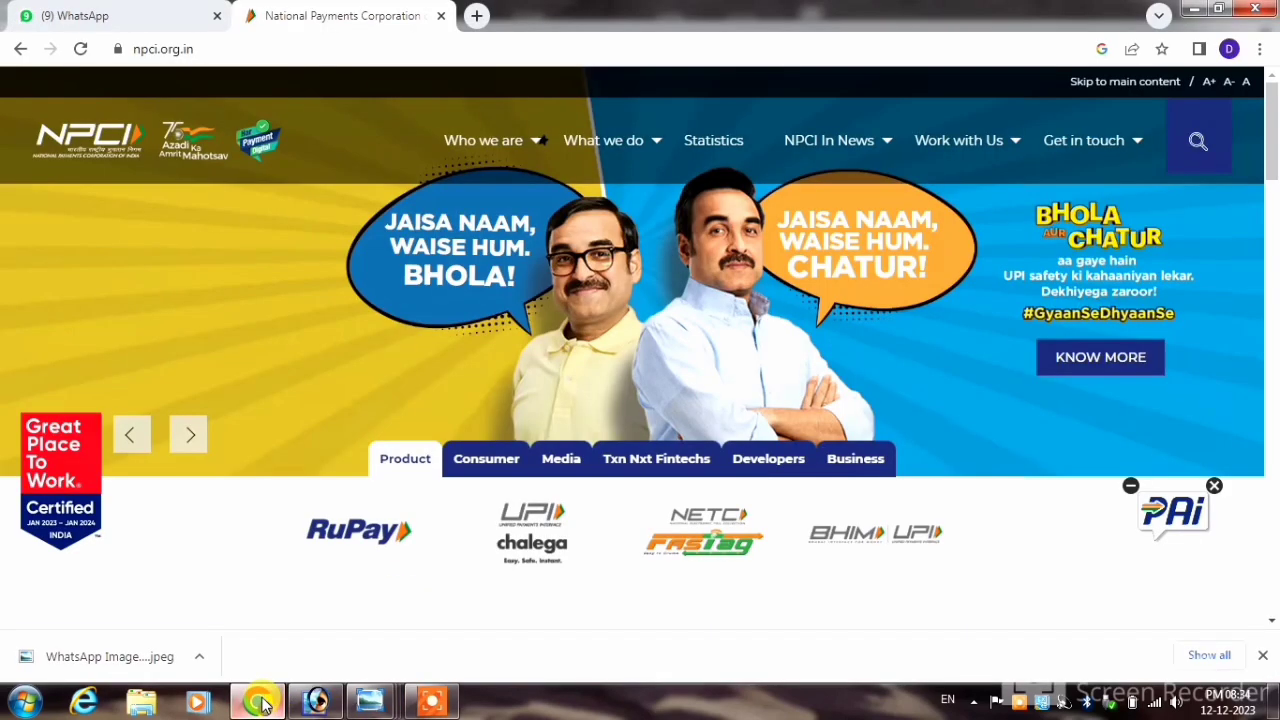
# Search Google for 'npci' in a new Chrome tab.
pyautogui.click(476, 18)
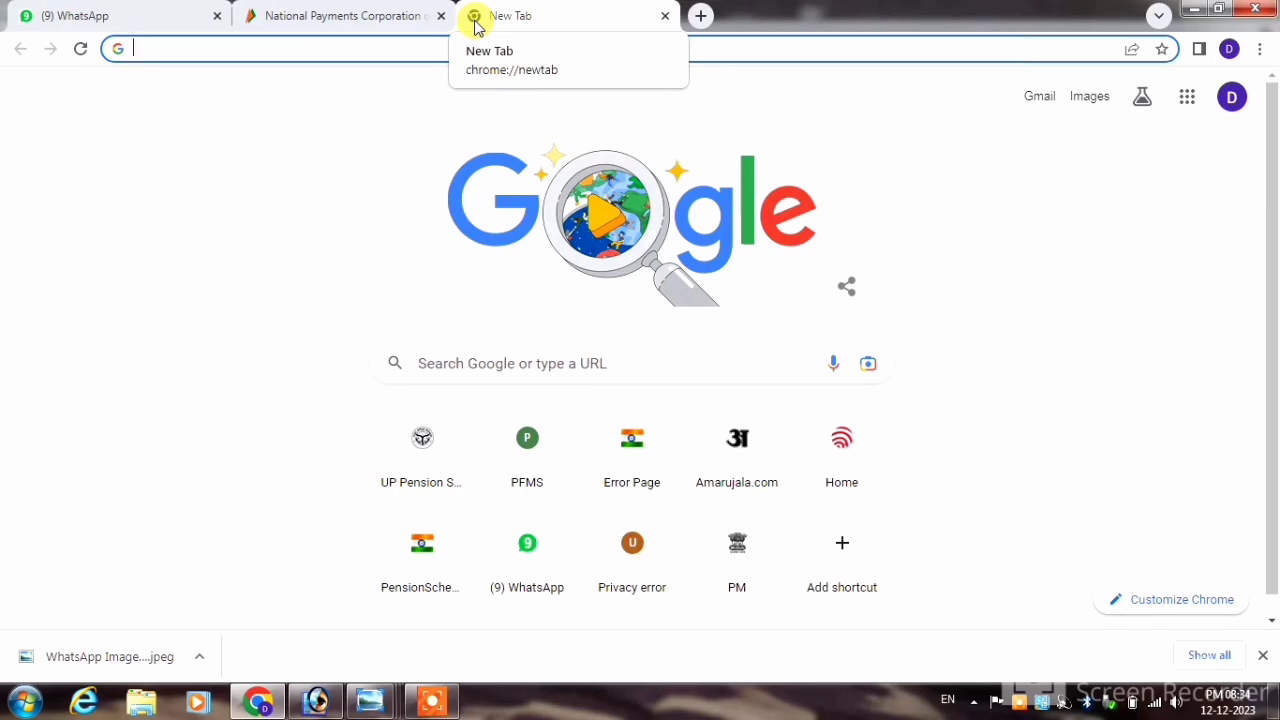
pyautogui.click(528, 393)
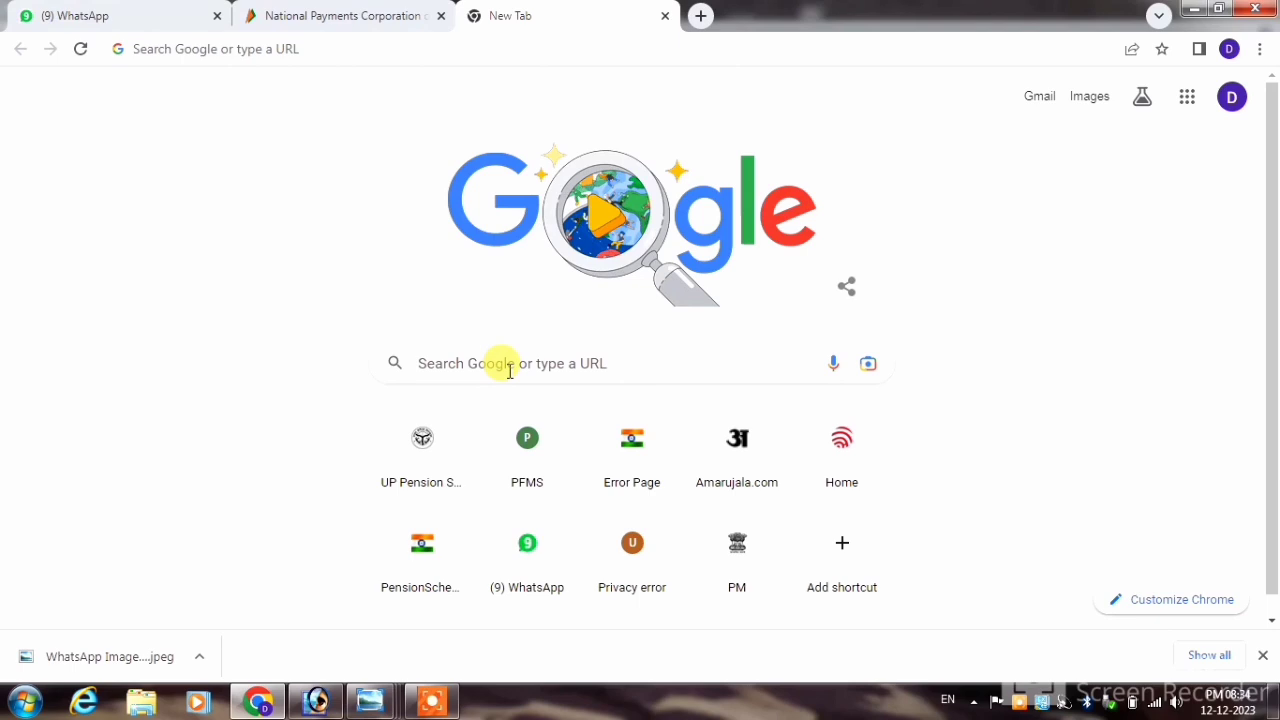
pyautogui.click(509, 366)
pyautogui.write('np')
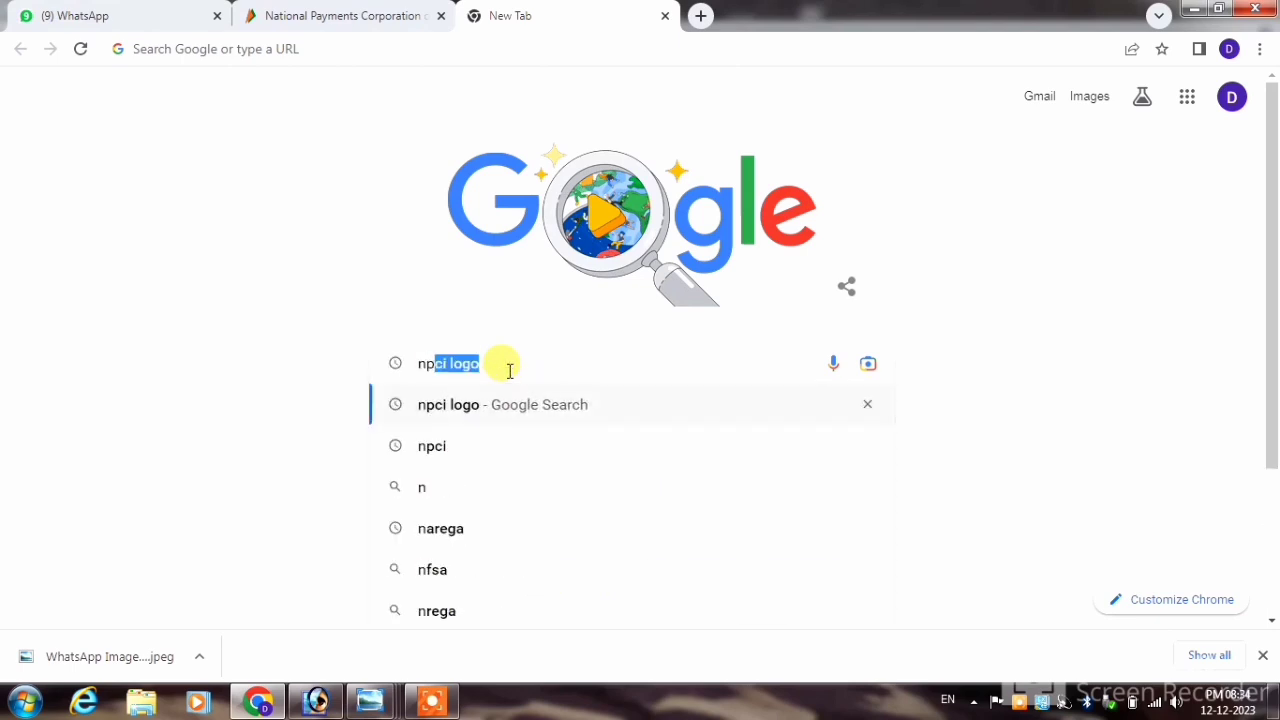
pyautogui.write('ci')
pyautogui.press('Return')
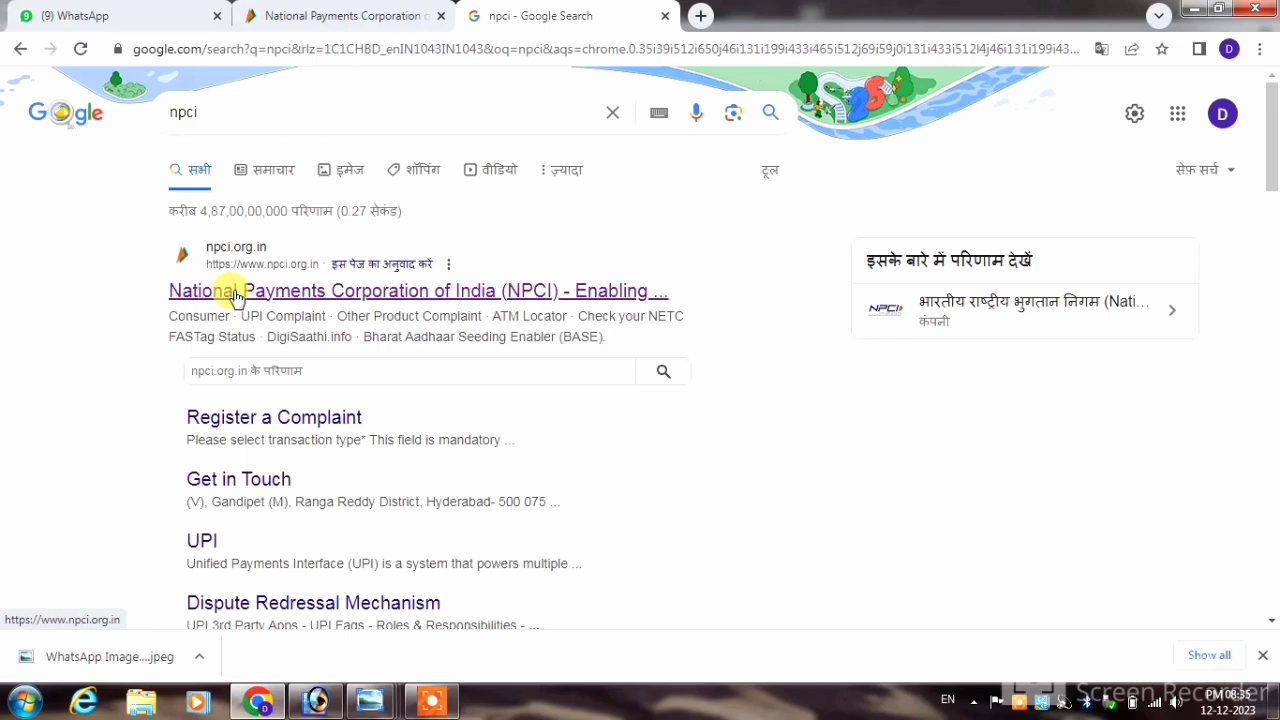
# From npci.org.in, go to Consumer > Bharat Aadhaar Seeding Enabler (BASE) to reach the mapping status form.
pyautogui.click(238, 300)
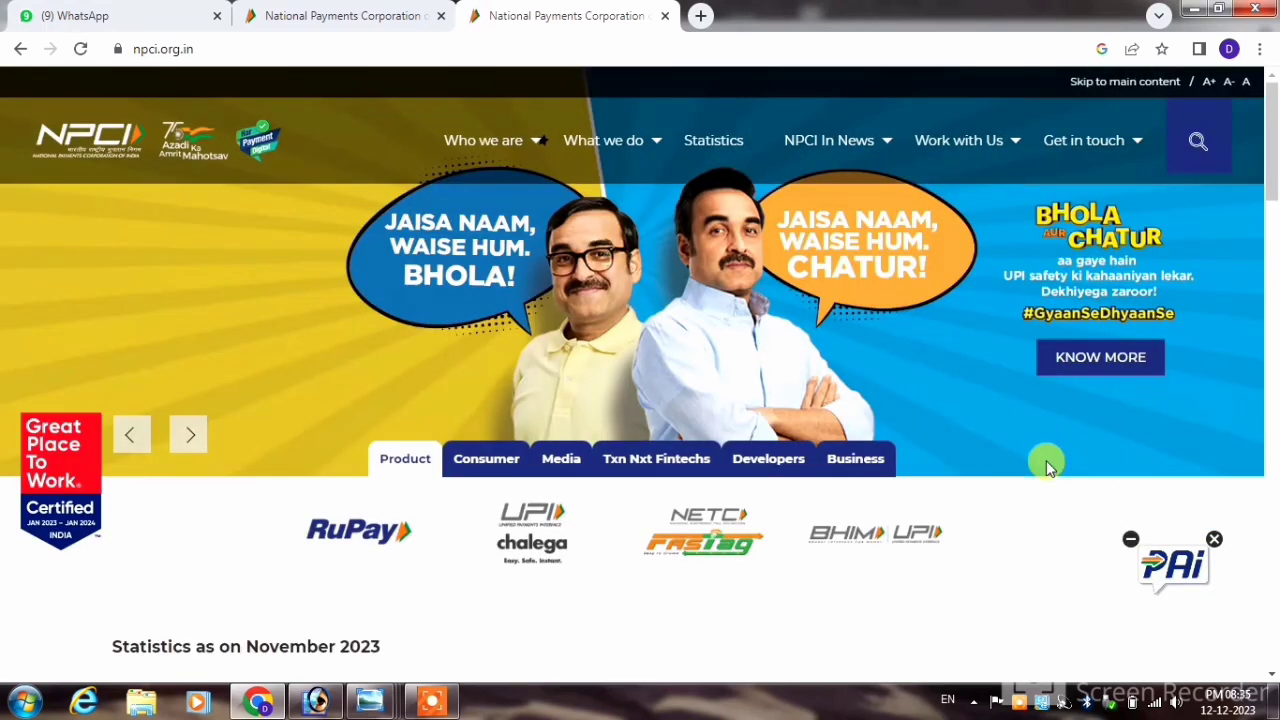
pyautogui.click(490, 465)
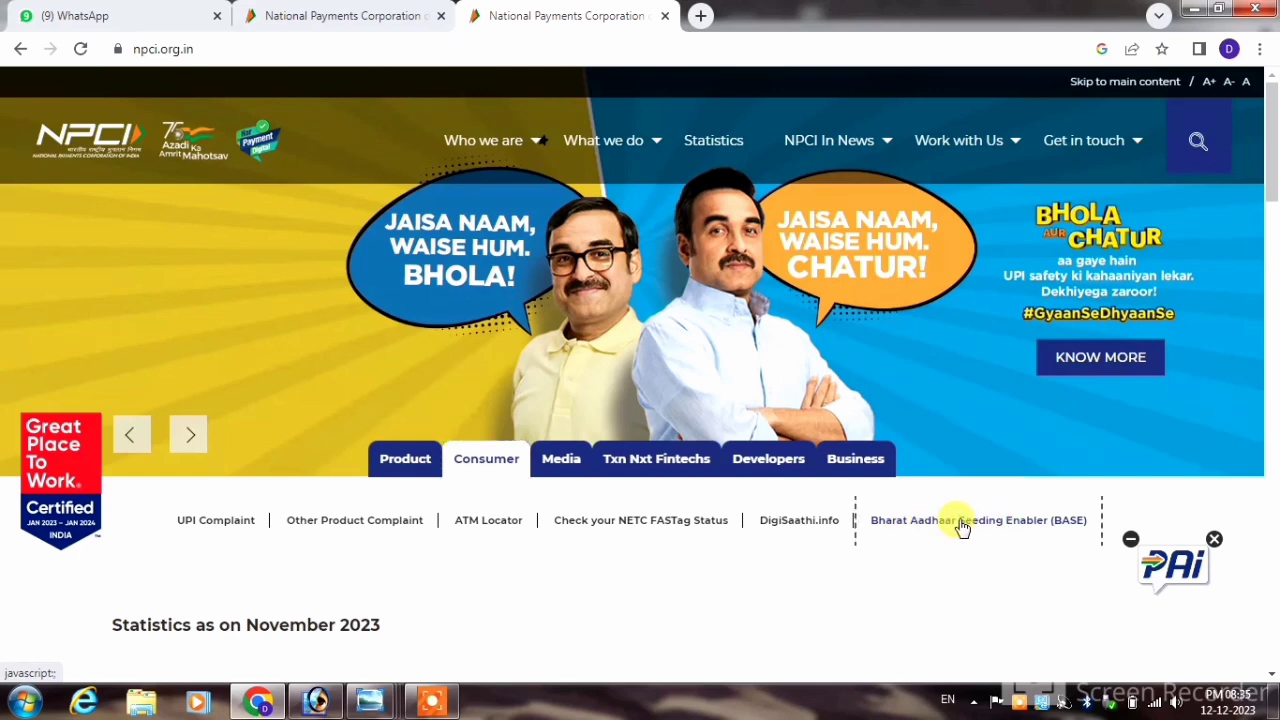
pyautogui.click(962, 527)
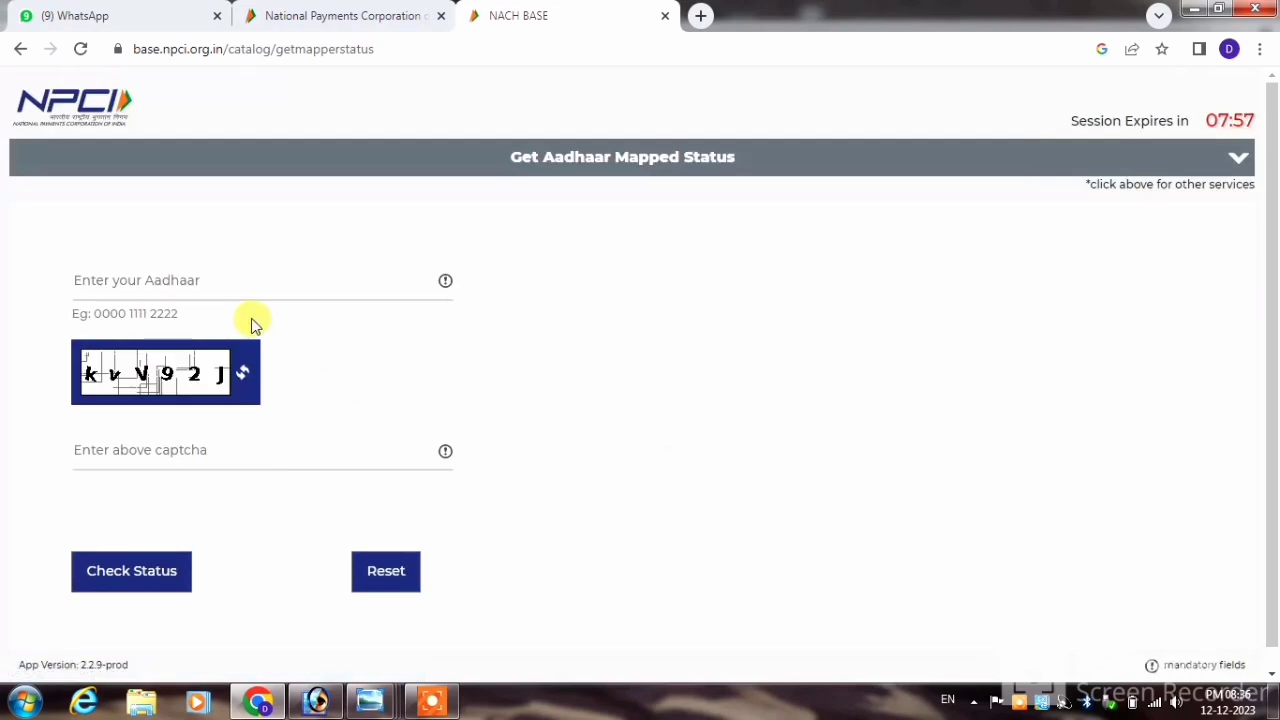
# Enter the Aadhaar number and captcha and request the mapping status check.
pyautogui.click(148, 282)
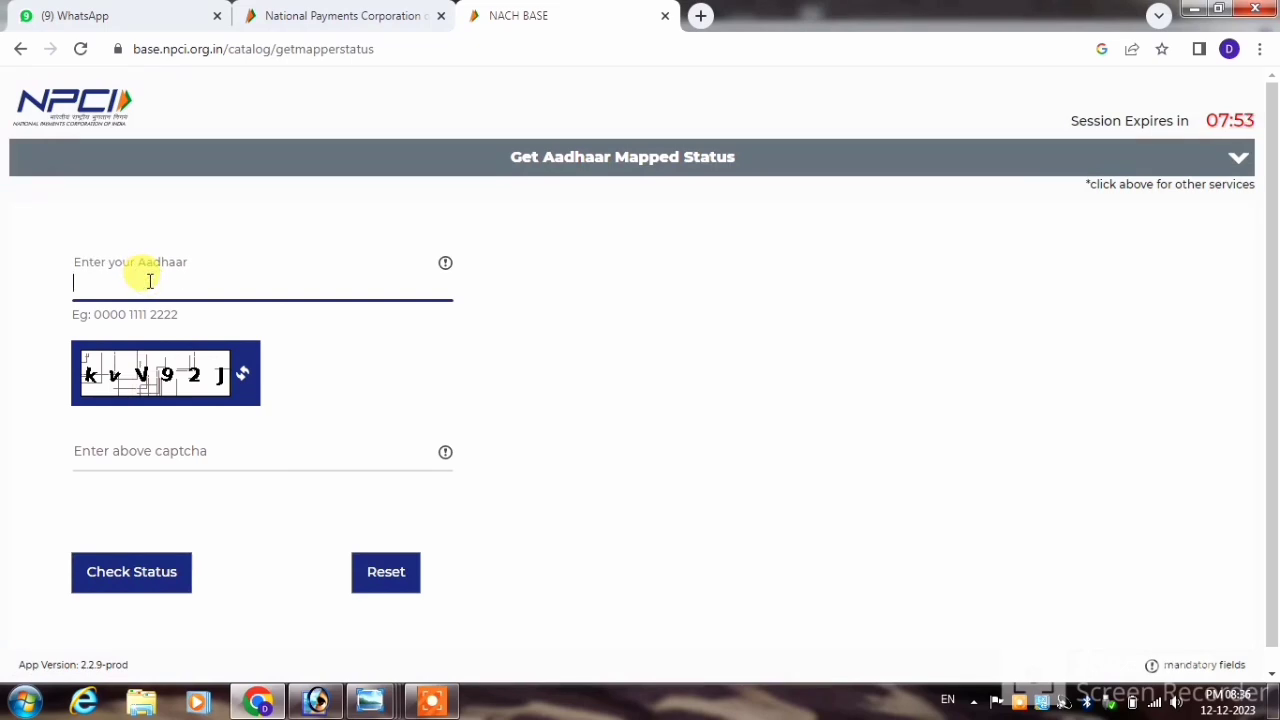
pyautogui.click(158, 450)
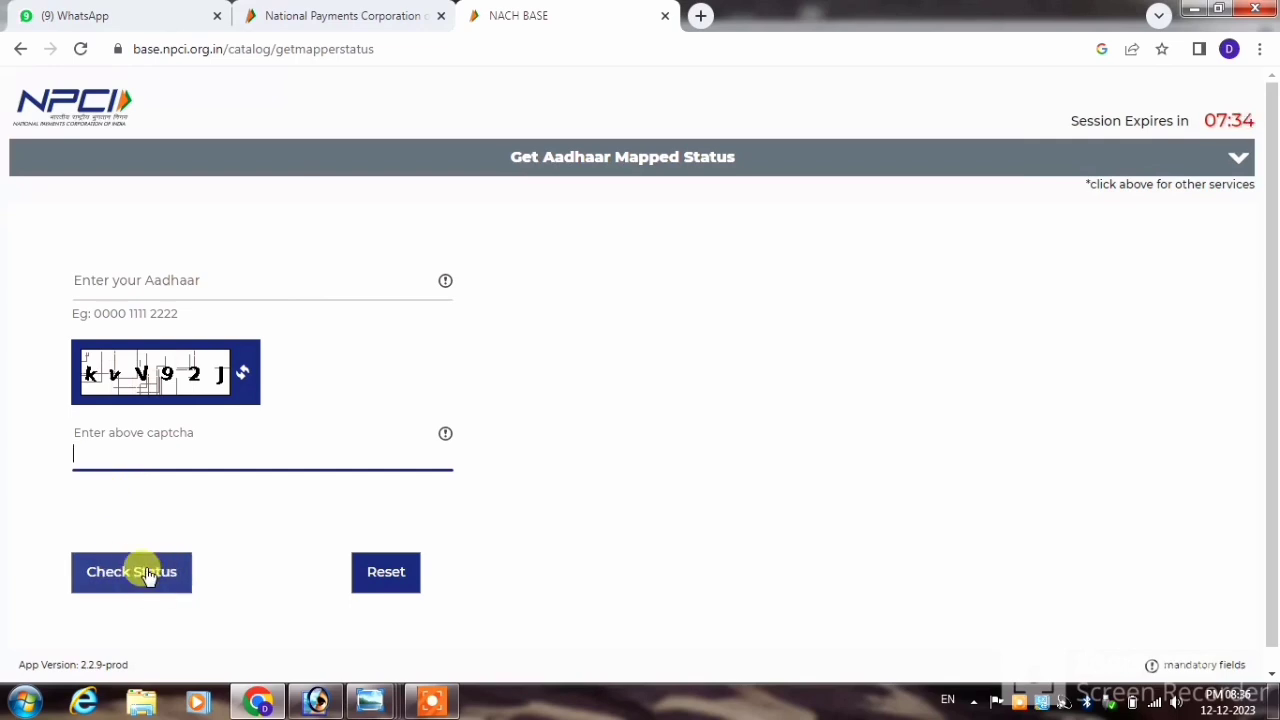
pyautogui.click(155, 578)
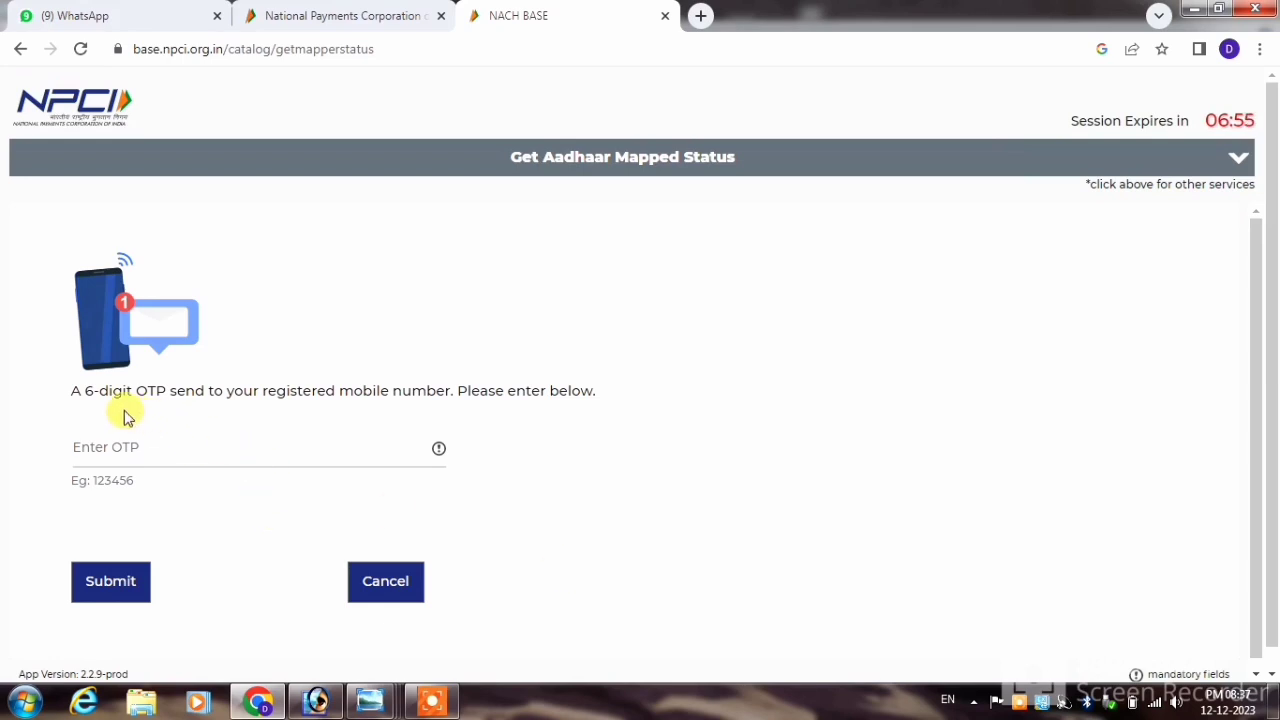
# Enter the 6-digit OTP and submit it to show the mapping status.
pyautogui.moveTo(95, 390); pyautogui.dragTo(355, 384)
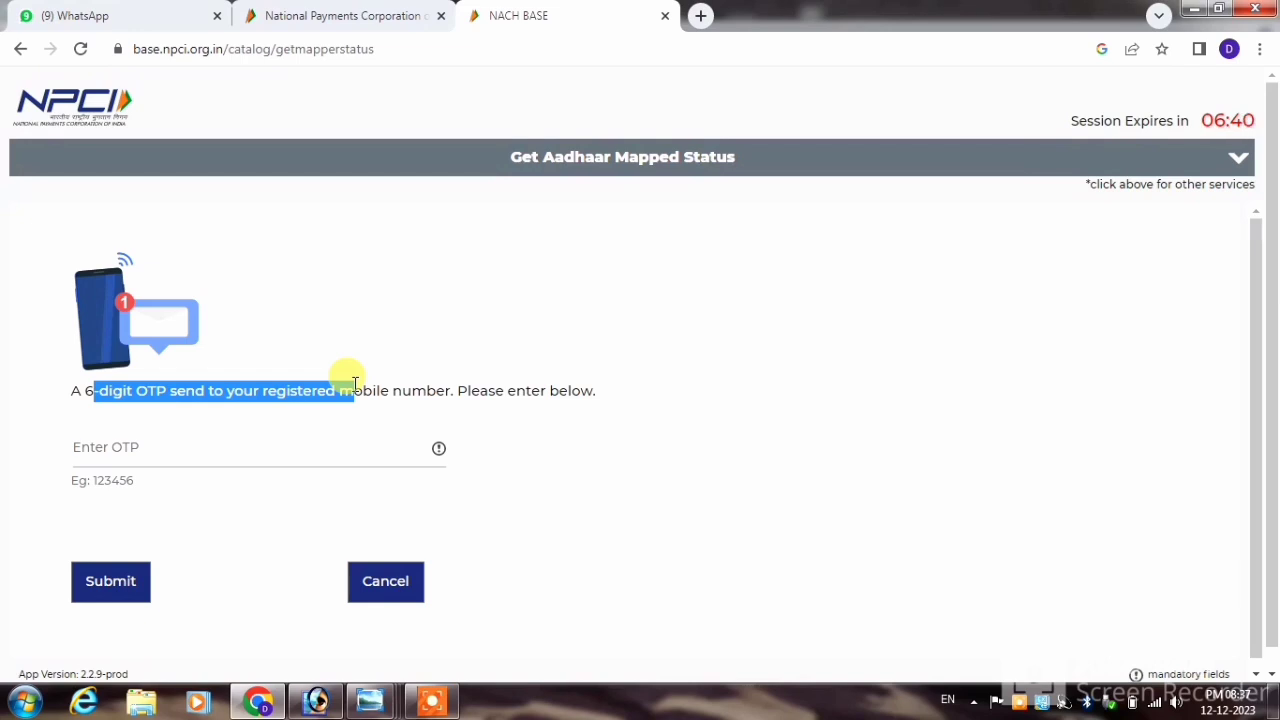
pyautogui.click(224, 451)
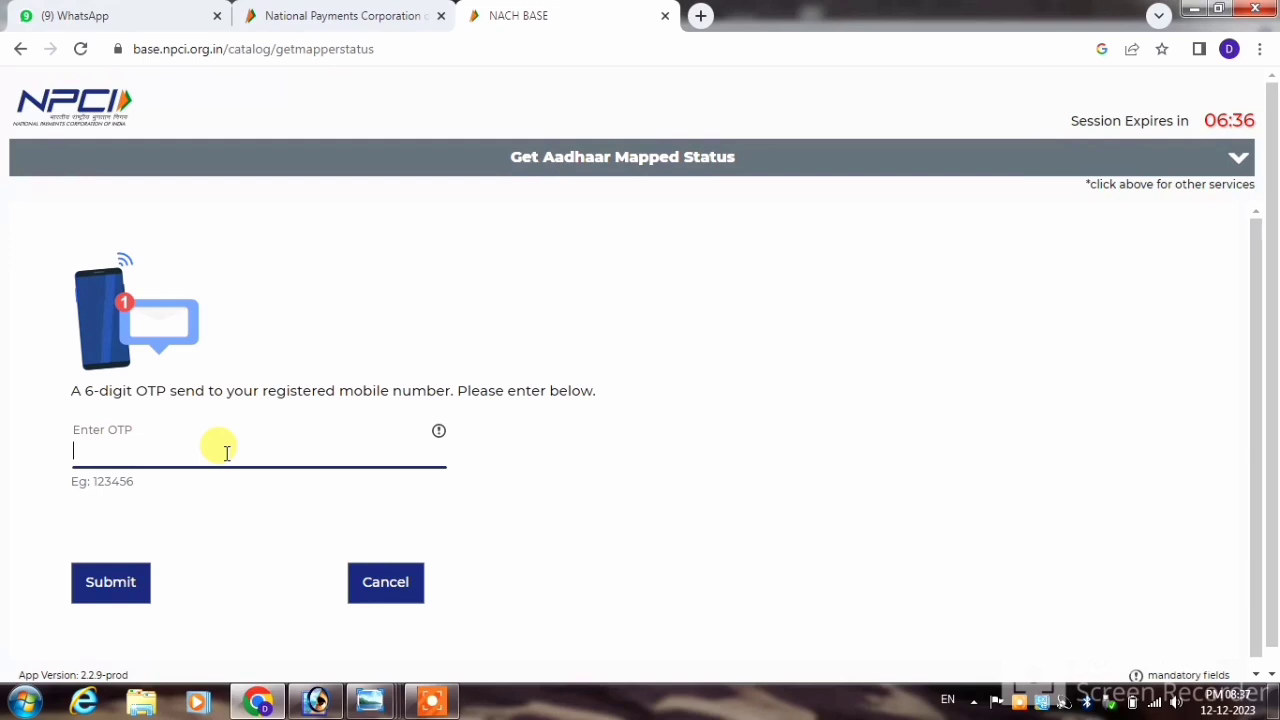
pyautogui.write('•••••')
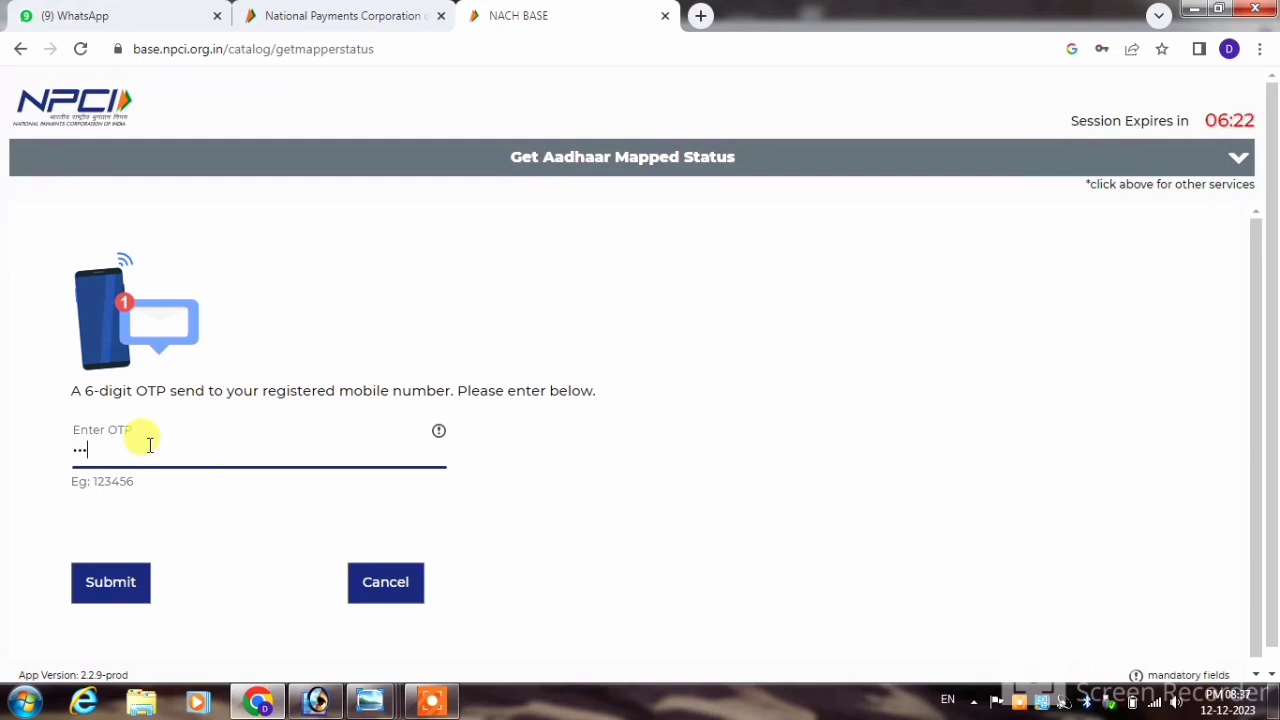
pyautogui.write('•')
pyautogui.click(105, 582)
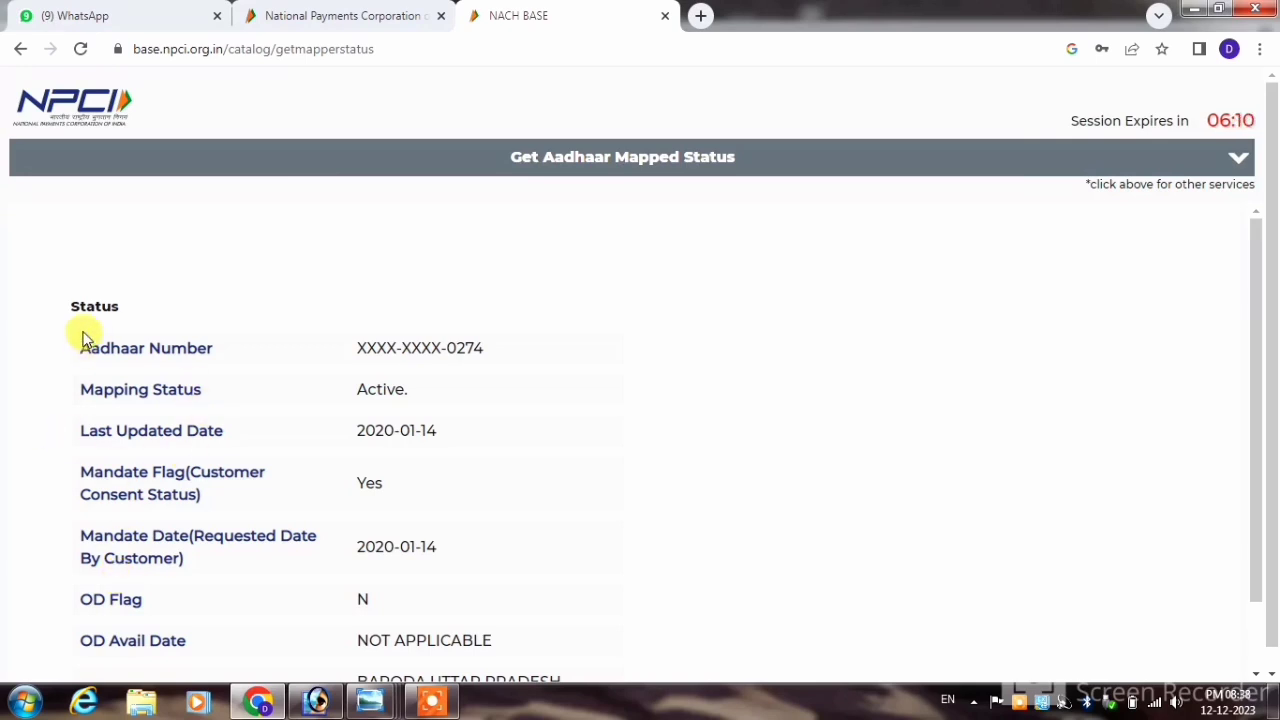
# Point out the Active mapping status and the last updated date 2020-01-14.
pyautogui.moveTo(100, 347); pyautogui.dragTo(440, 345)
pyautogui.click(442, 345)
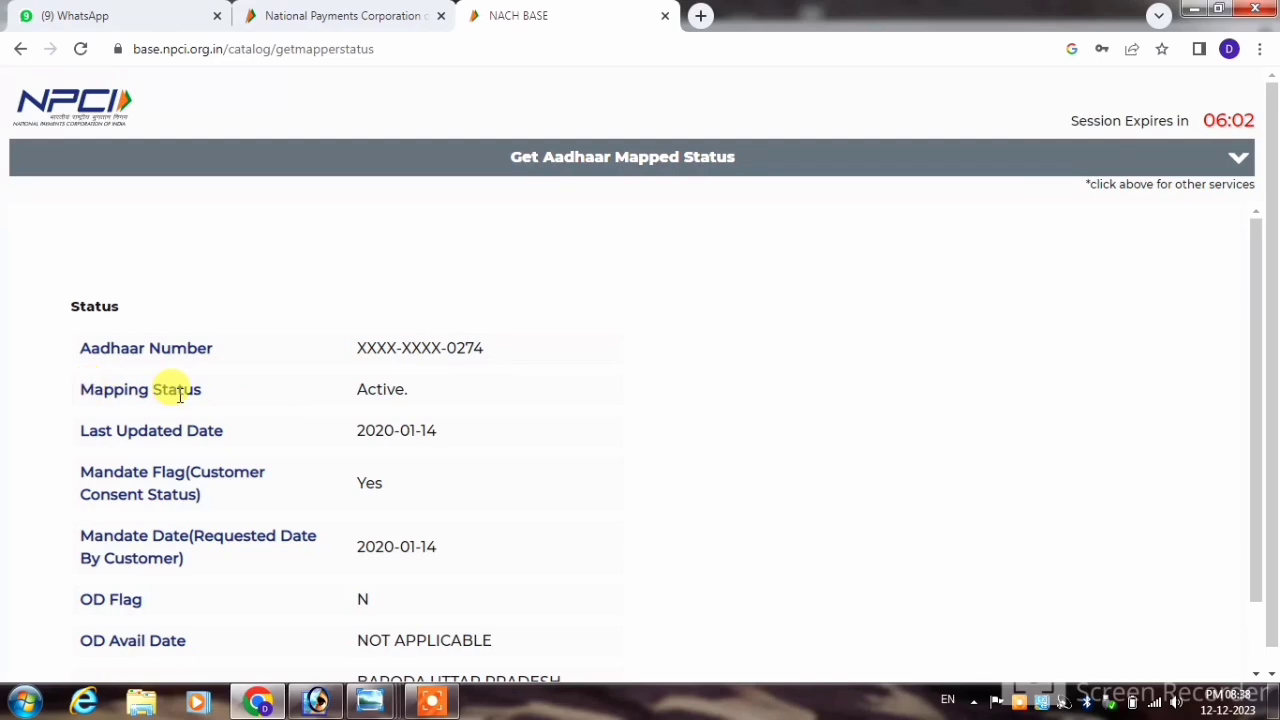
pyautogui.moveTo(354, 387); pyautogui.dragTo(417, 393)
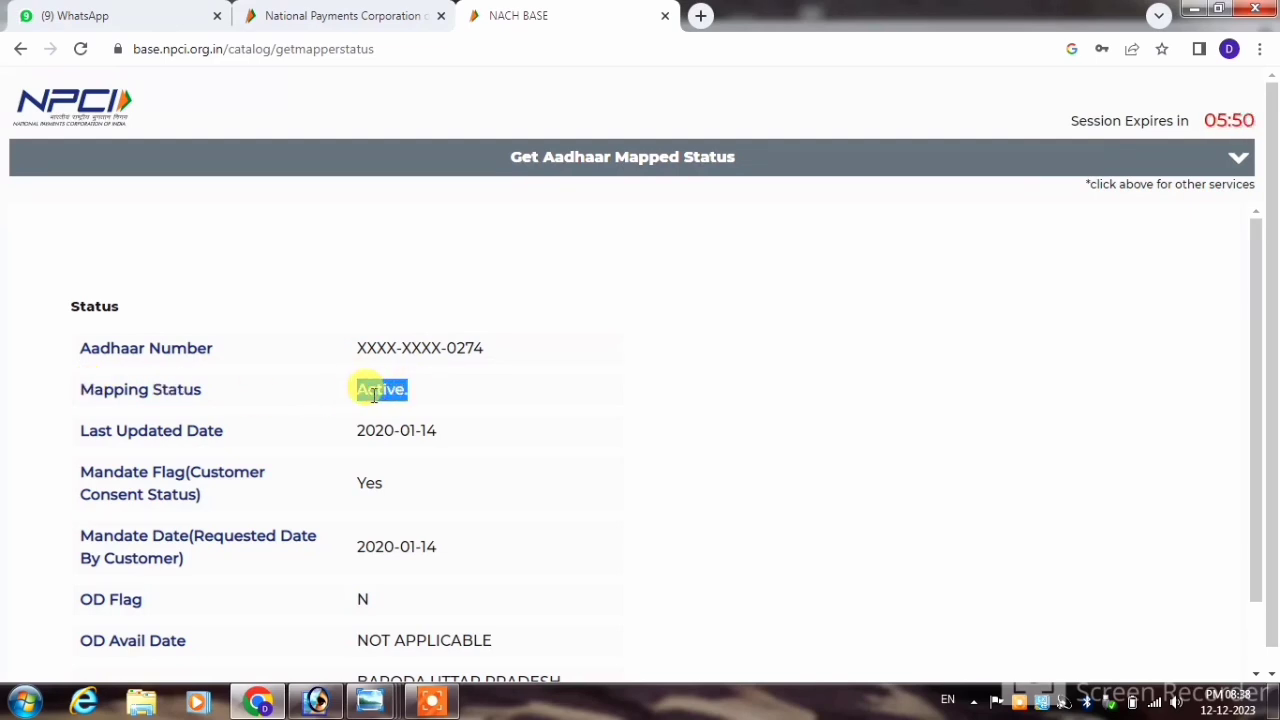
pyautogui.click(373, 393)
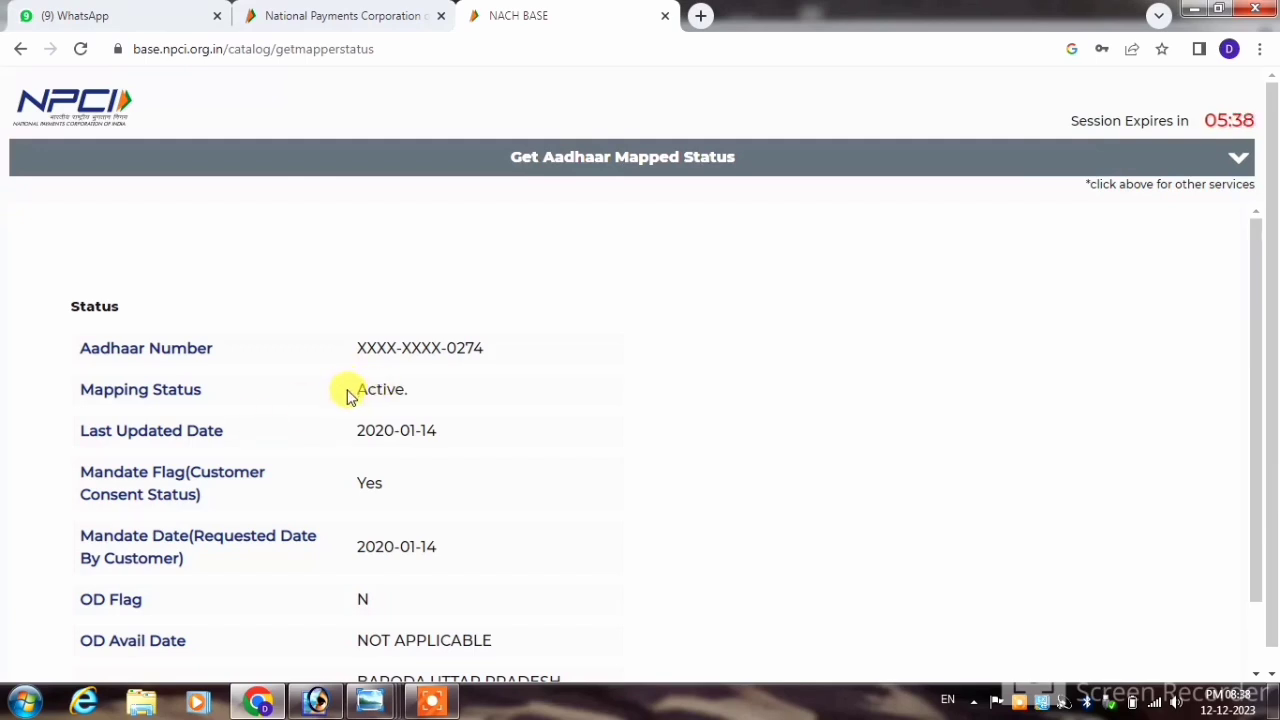
pyautogui.moveTo(89, 432); pyautogui.dragTo(192, 432)
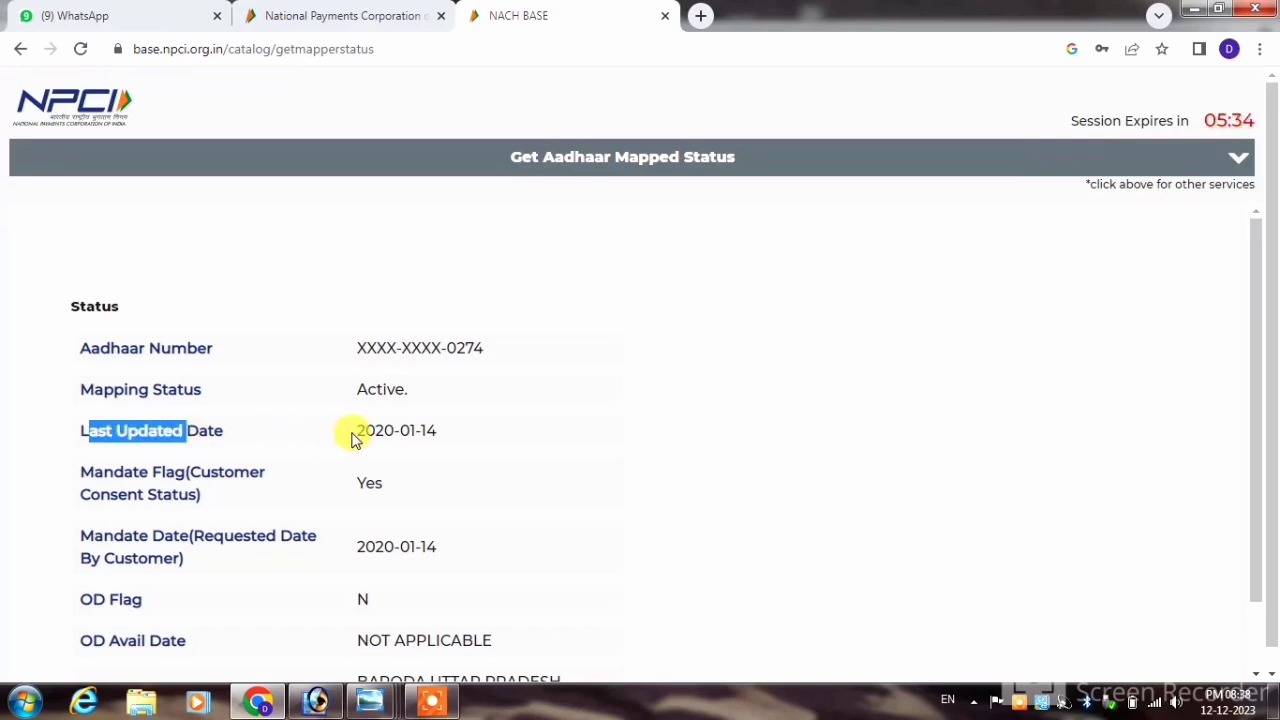
pyautogui.moveTo(358, 430); pyautogui.dragTo(443, 440)
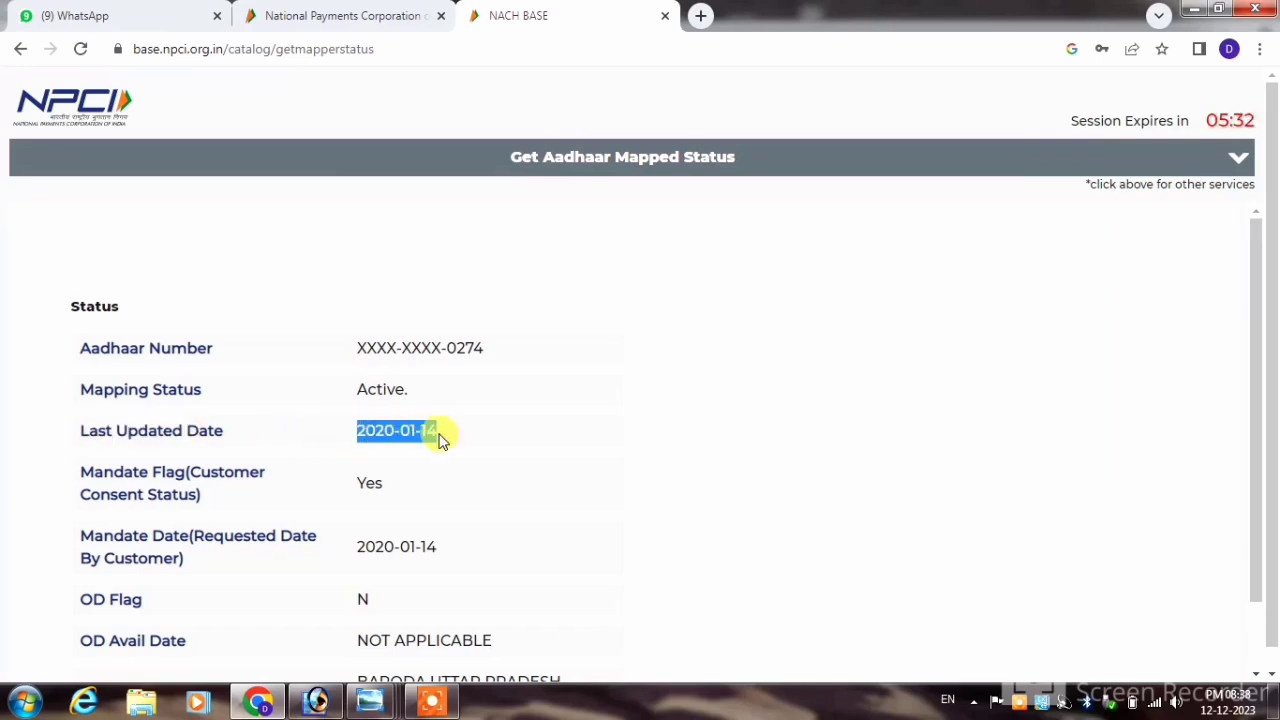
# Point out the linked bank BARODA UTTAR PRADESH GRAMIN BANK, then open a blank new tab.
pyautogui.scroll(-1, 1257, 380)
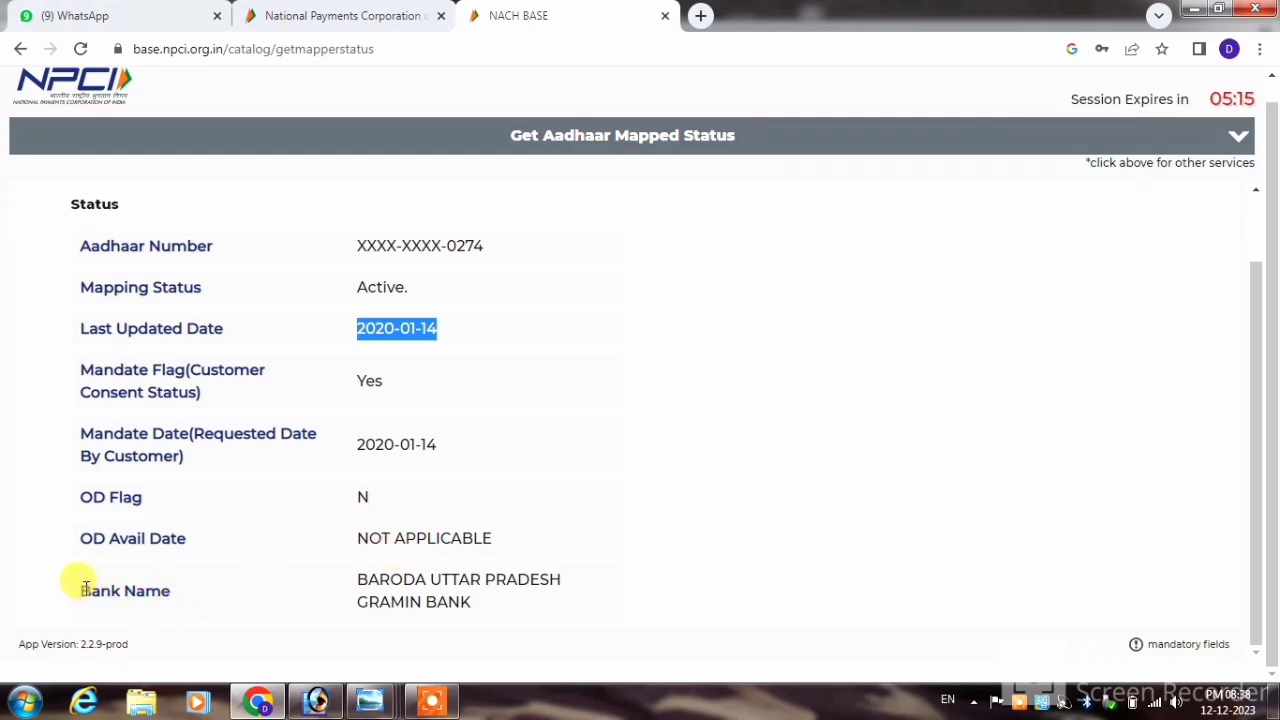
pyautogui.moveTo(148, 585); pyautogui.dragTo(183, 586)
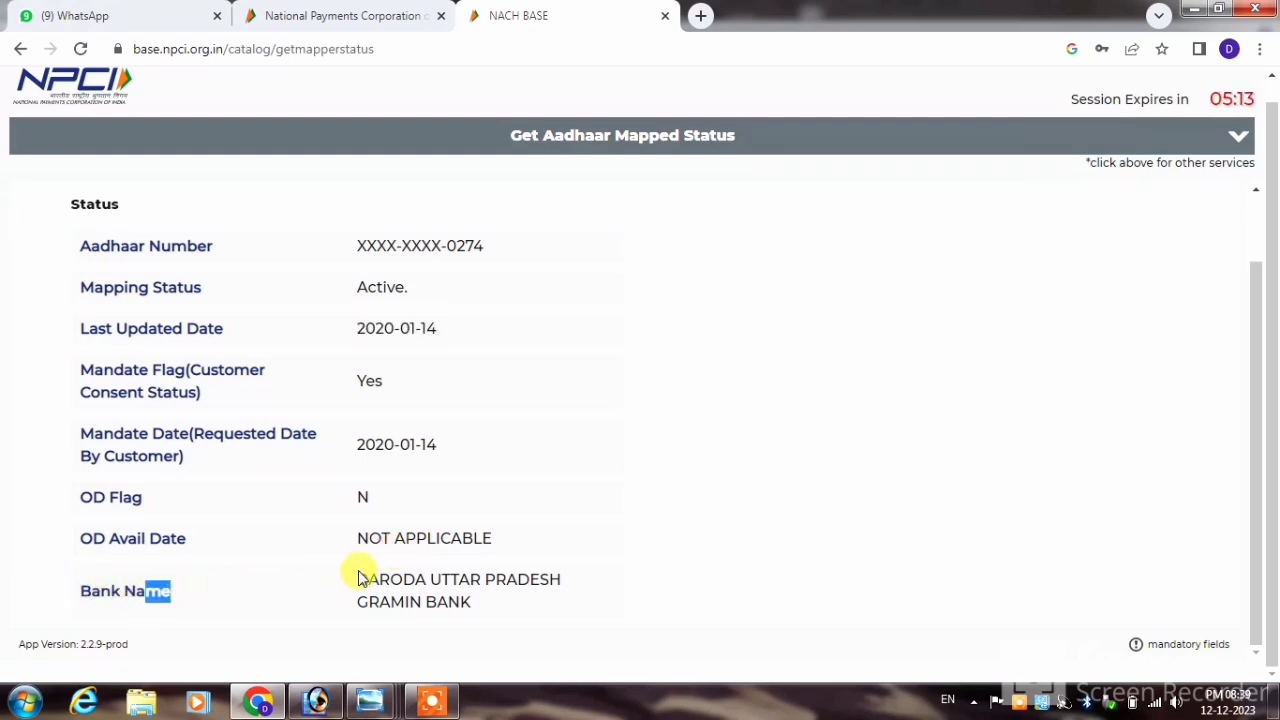
pyautogui.moveTo(362, 579); pyautogui.dragTo(477, 600)
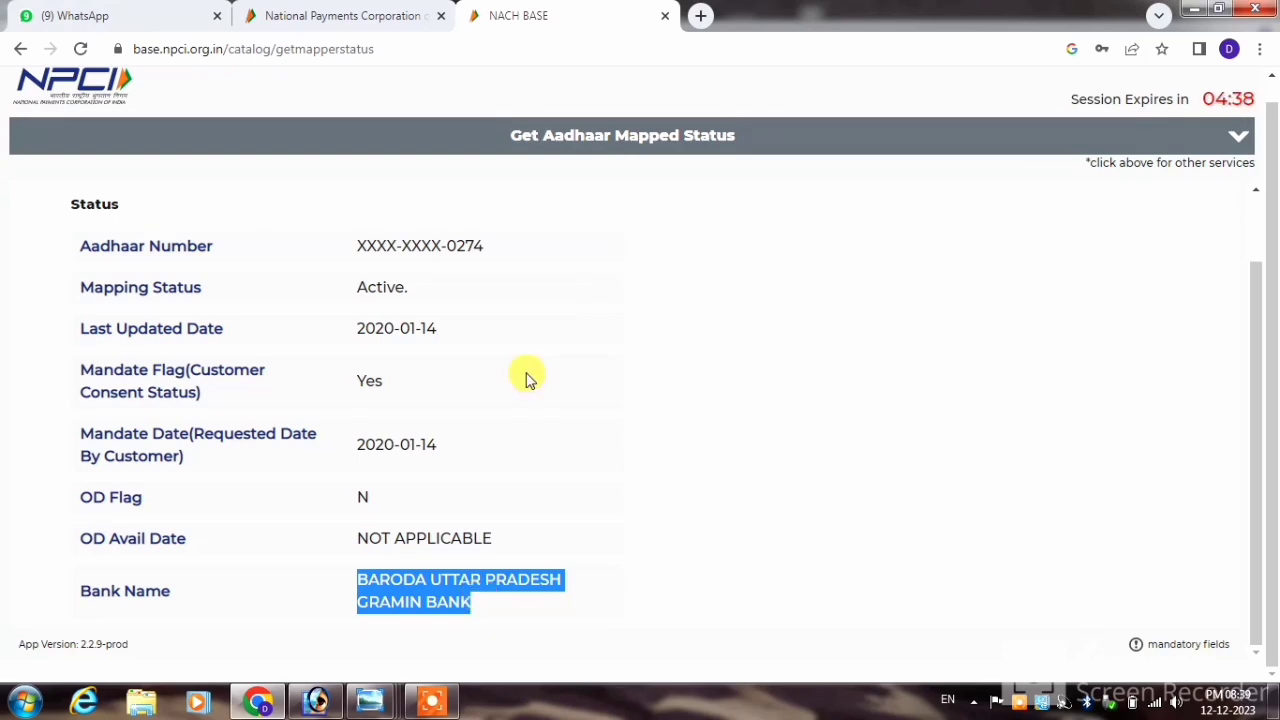
pyautogui.click(700, 20)
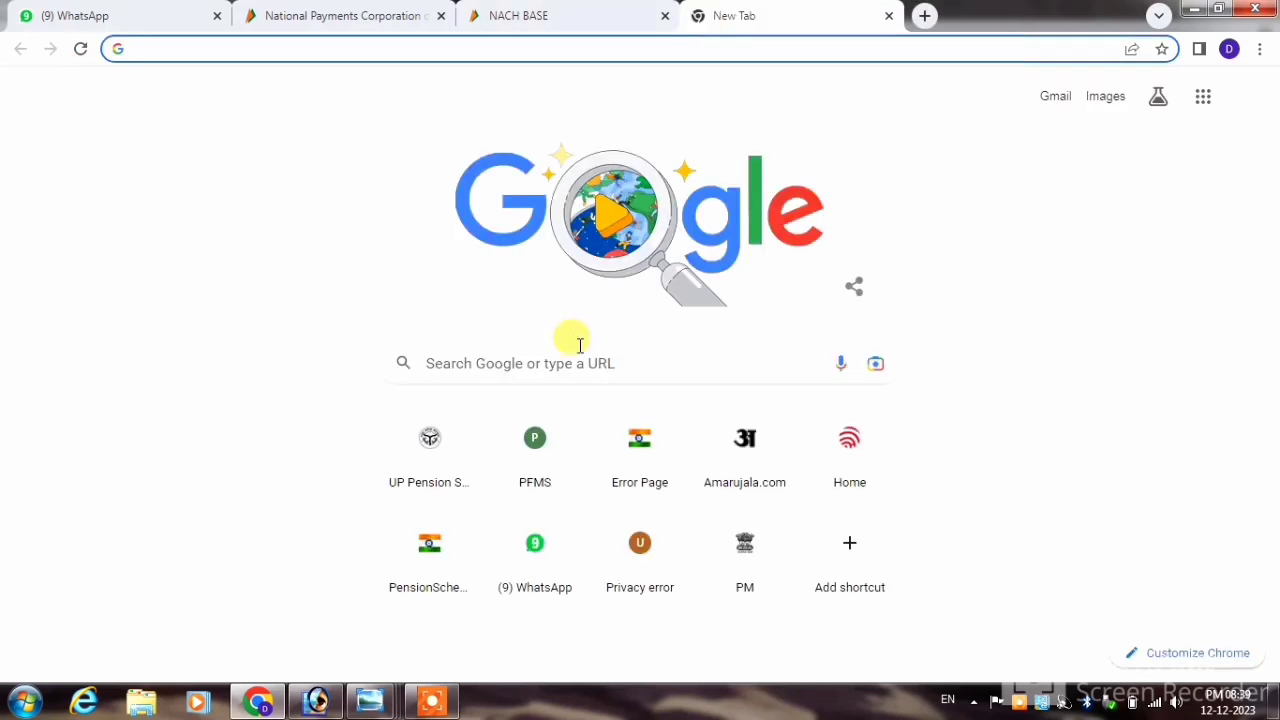
# Search Google for 'myaadhar'.
pyautogui.click(570, 362)
pyautogui.write('my')
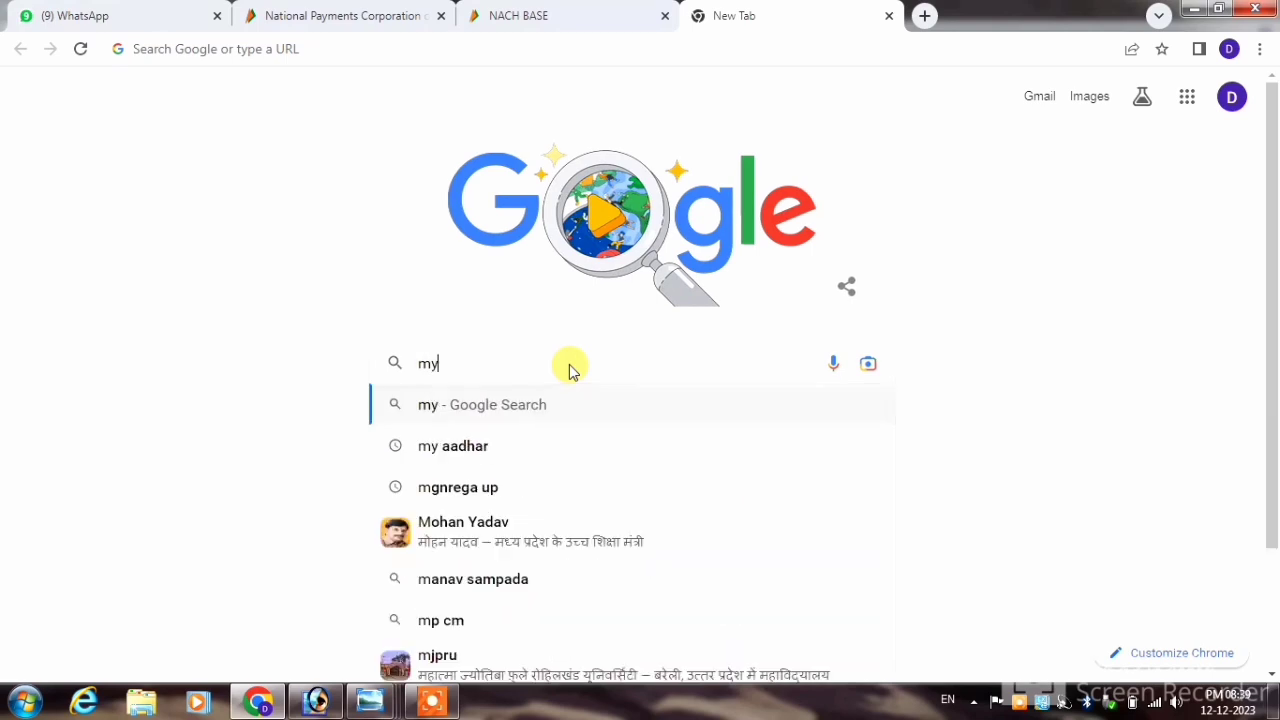
pyautogui.write('aadhar')
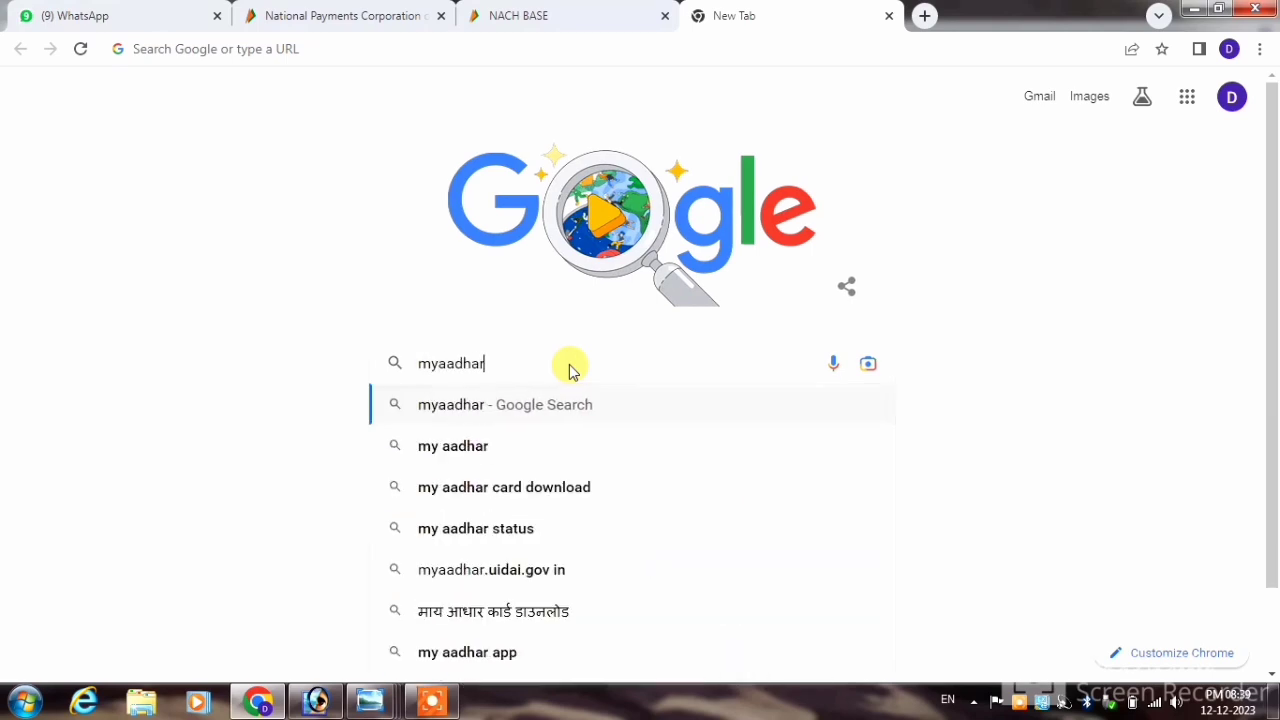
pyautogui.press('Return')
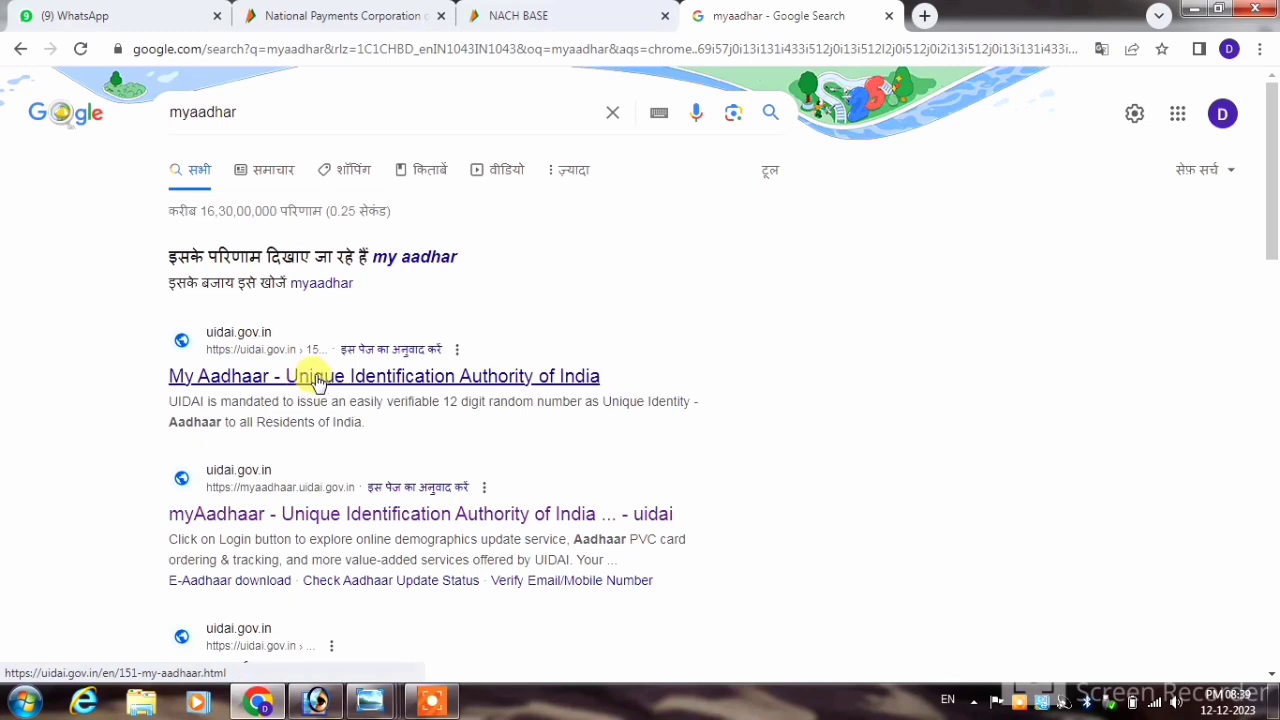
# Open the uidai.gov.in My Aadhaar page, choose Login and enter the Aadhaar number.
pyautogui.click(262, 381)
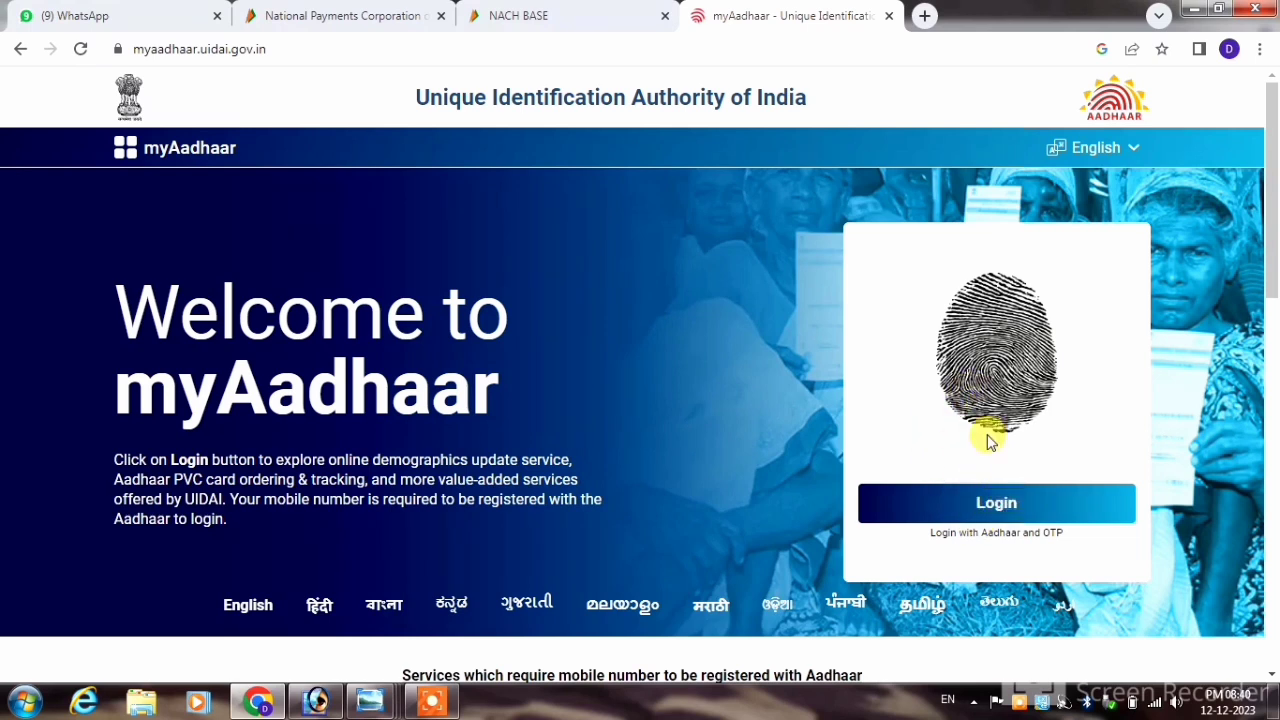
pyautogui.click(993, 506)
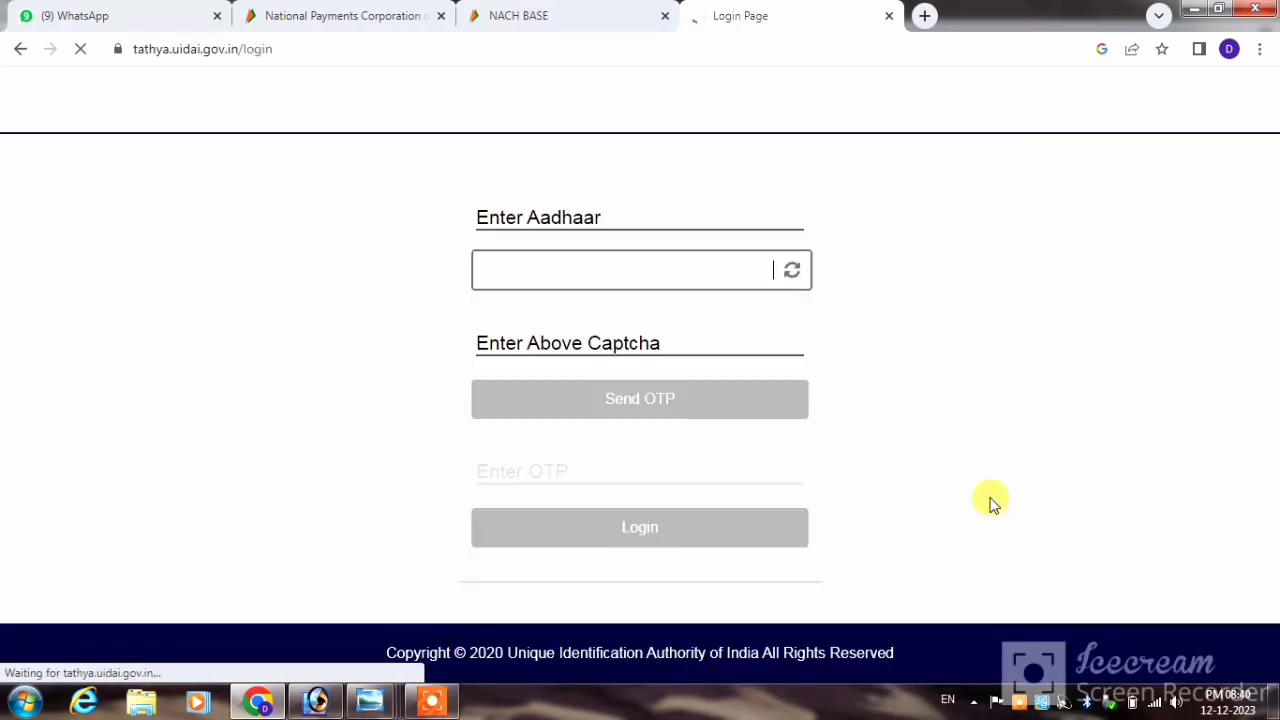
pyautogui.click(505, 215)
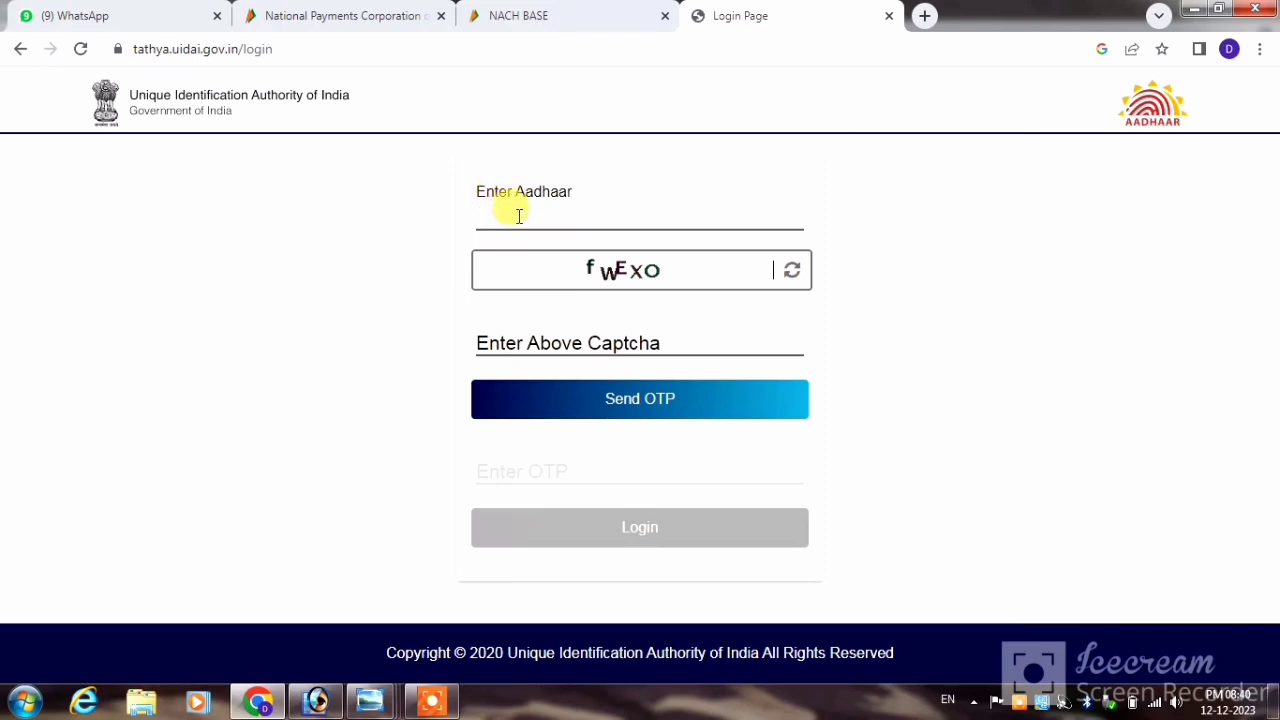
pyautogui.write('510')
pyautogui.press('BackSpace')
pyautogui.press('BackSpace')
pyautogui.press('BackSpace')
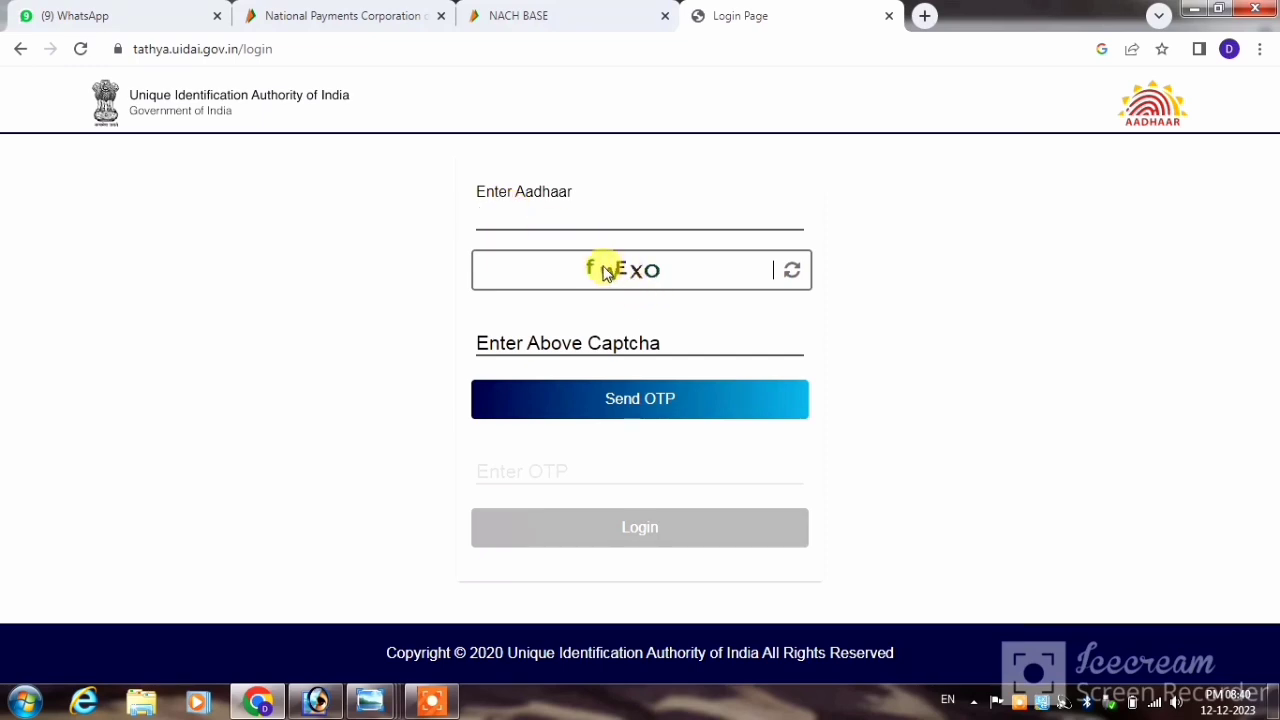
# Complete the captcha, enter the received OTP and log in to myAadhaar.
pyautogui.click(605, 328)
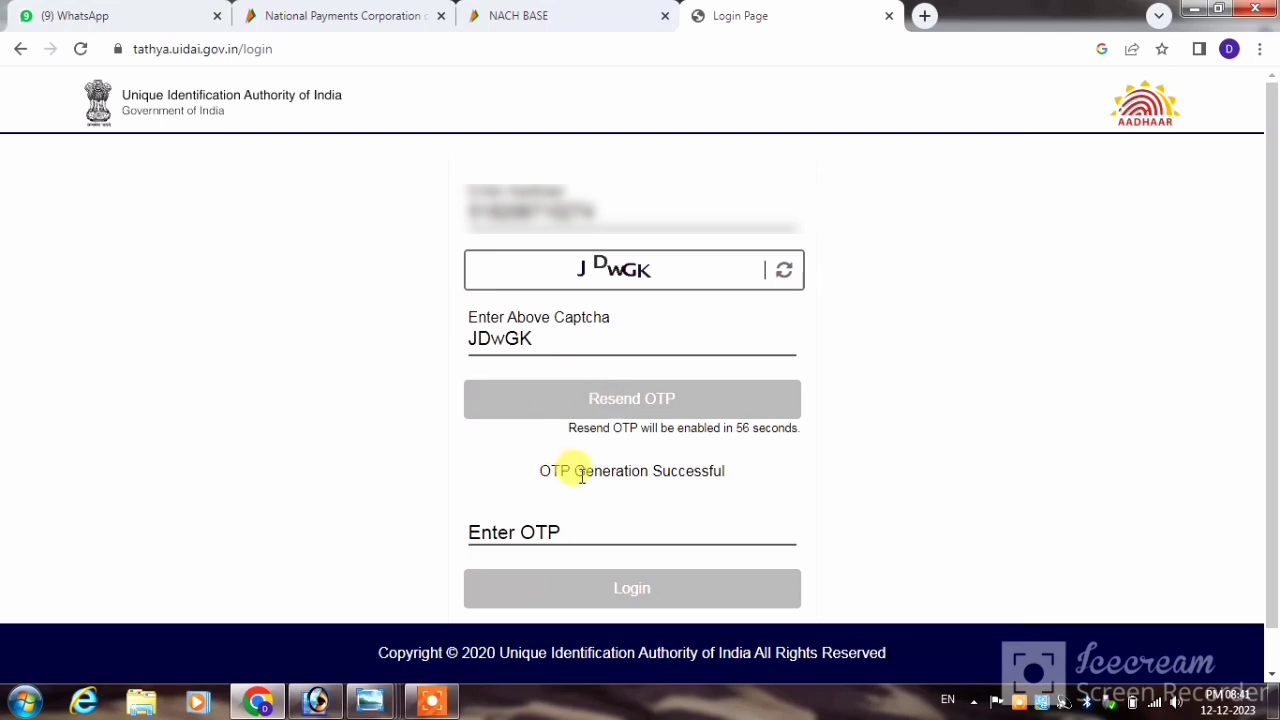
pyautogui.moveTo(573, 471); pyautogui.dragTo(715, 472)
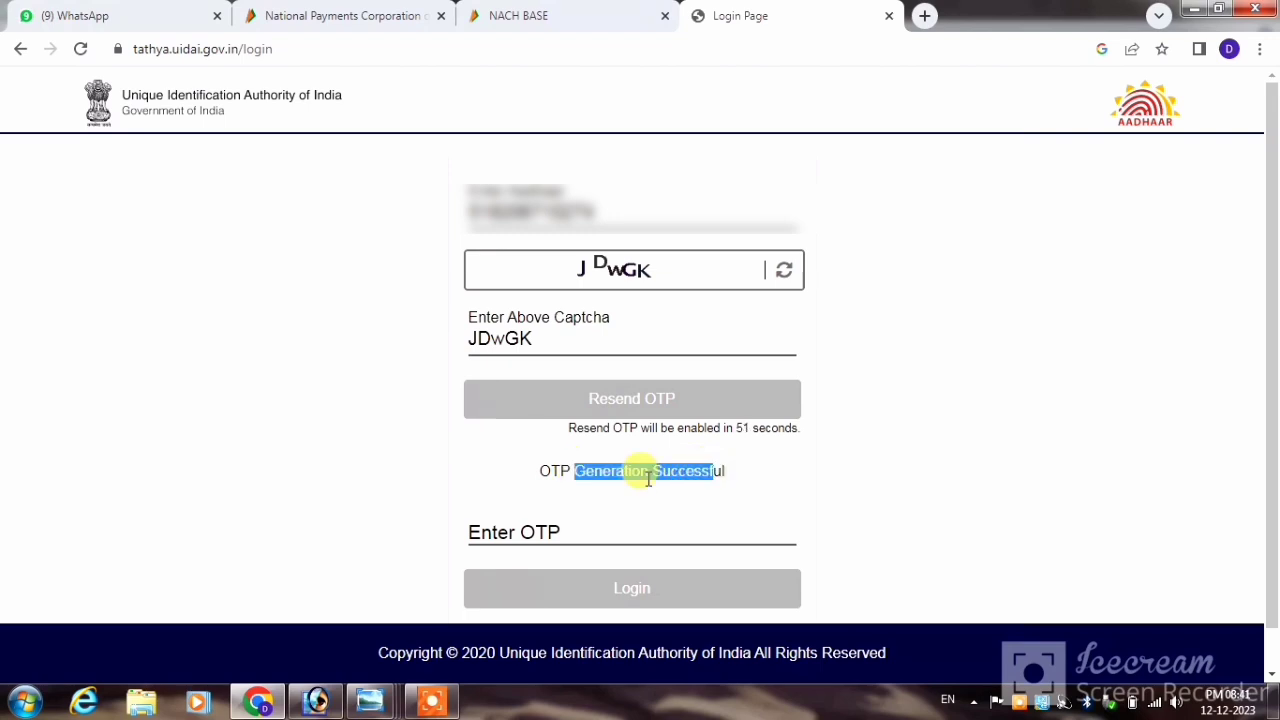
pyautogui.click(490, 532)
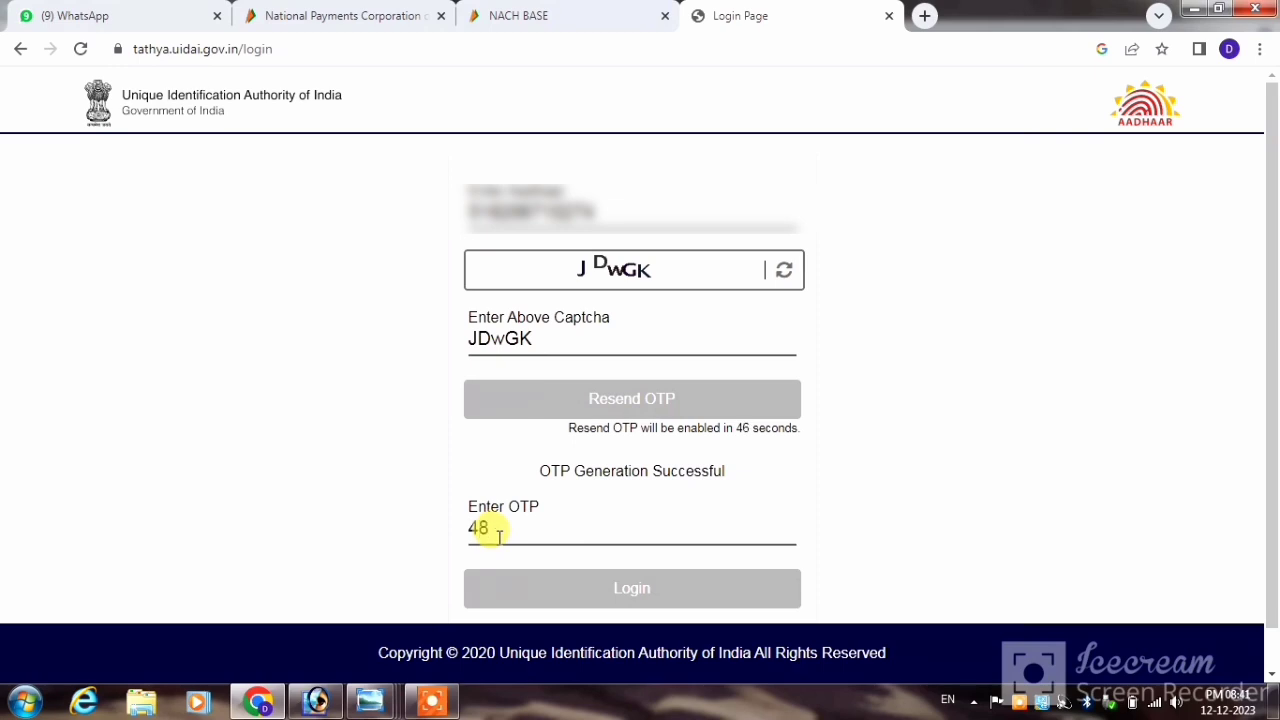
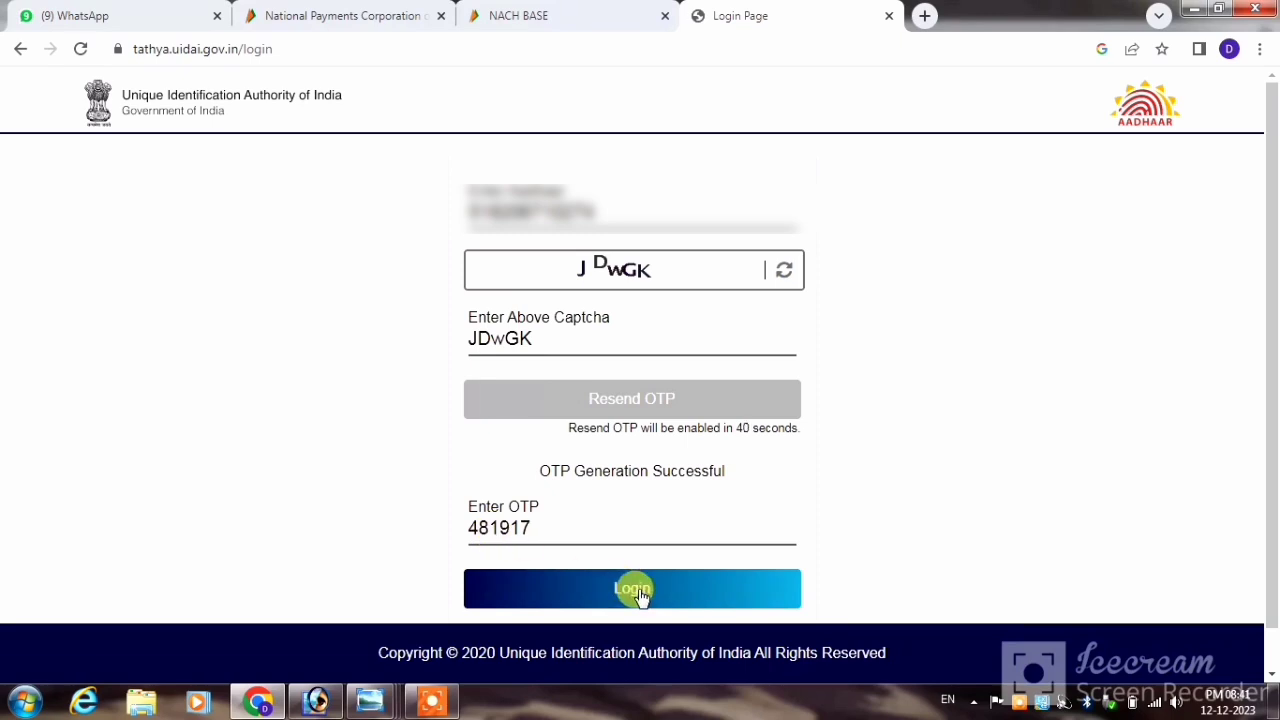
pyautogui.click(637, 590)
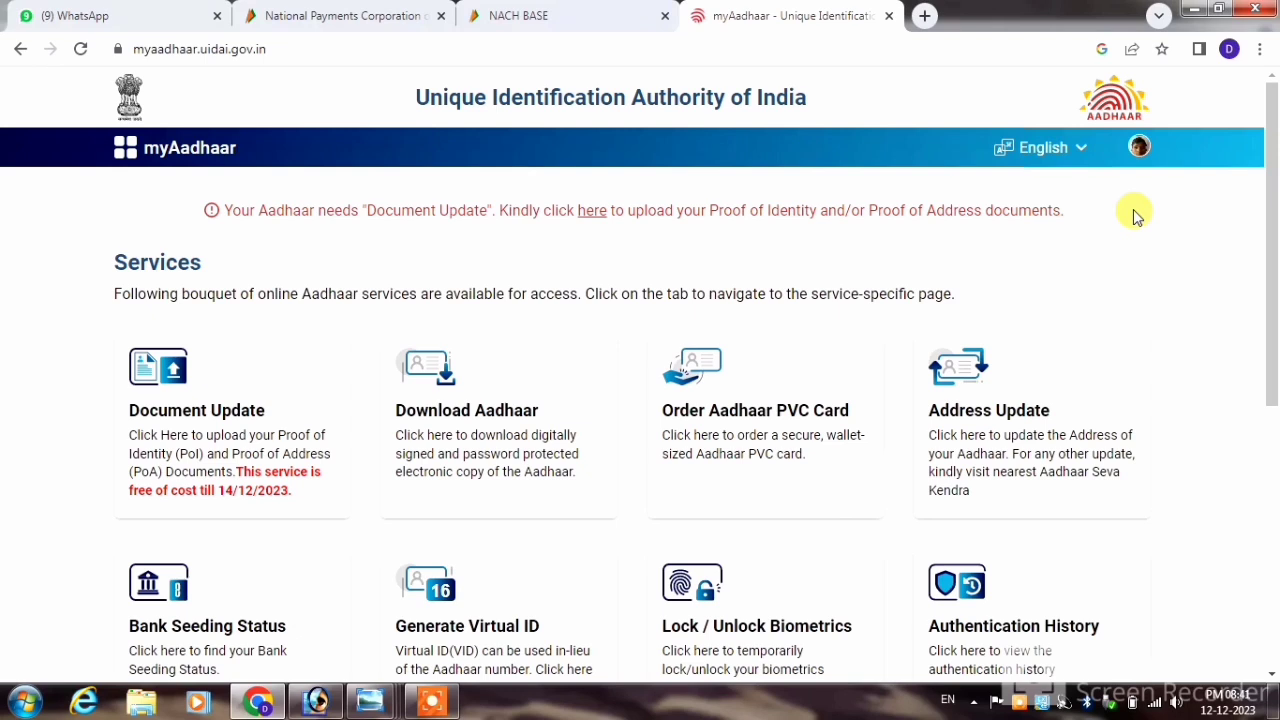
# Check the profile menu and scroll the dashboard down to the Bank Seeding Status card.
pyautogui.click(1140, 148)
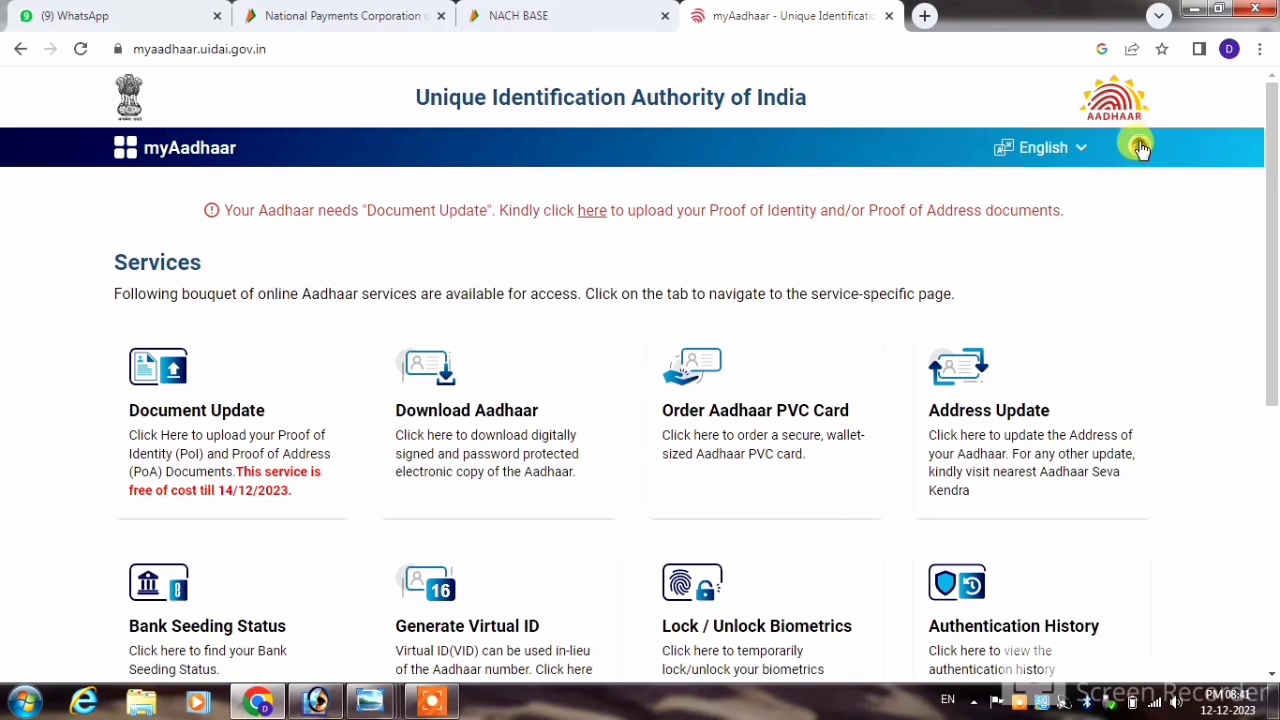
pyautogui.click(1140, 148)
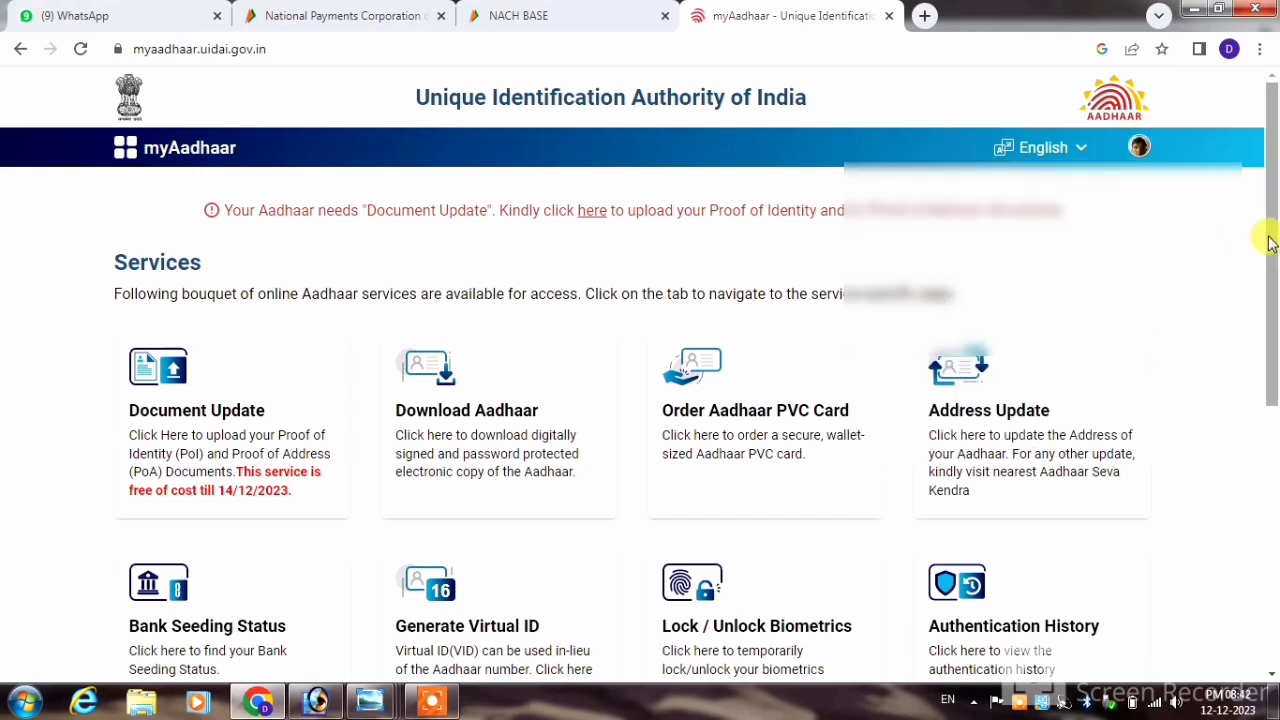
pyautogui.moveTo(1268, 243); pyautogui.dragTo(1270, 360)
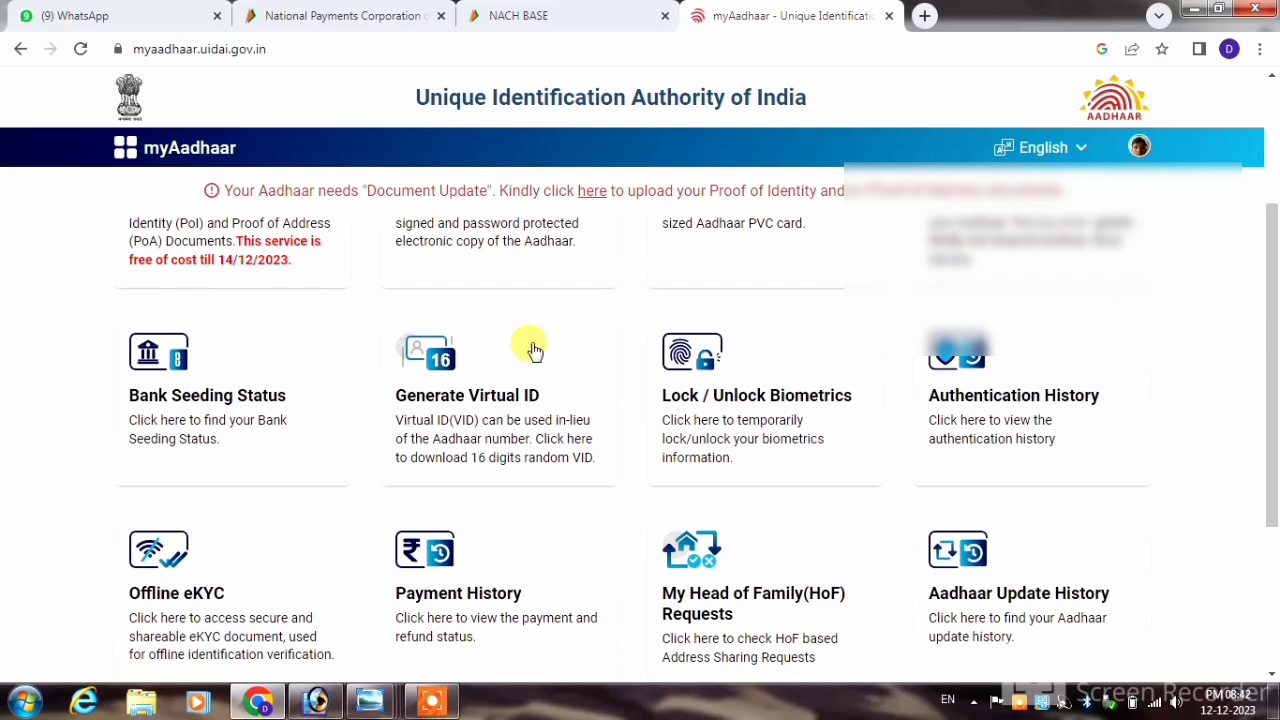
# Open Bank Seeding Status and point out the congratulations message and last four Aadhaar digits.
pyautogui.click(212, 347)
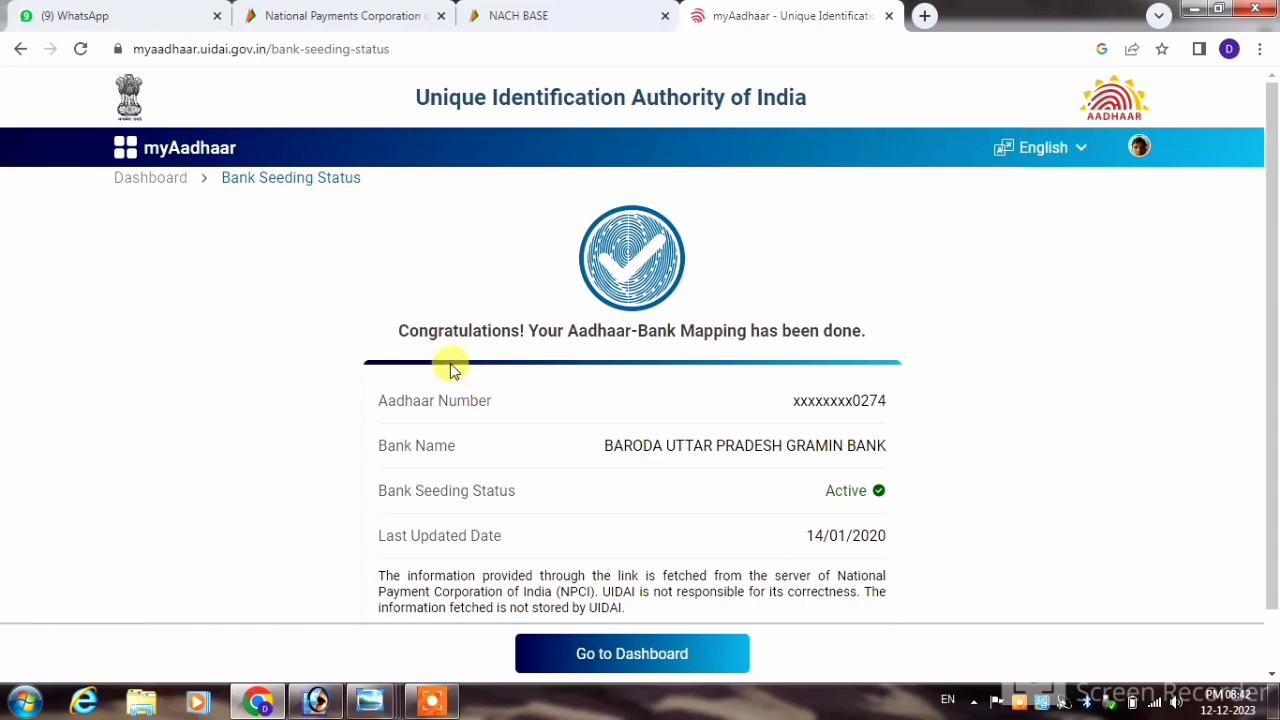
pyautogui.moveTo(400, 331); pyautogui.dragTo(600, 336)
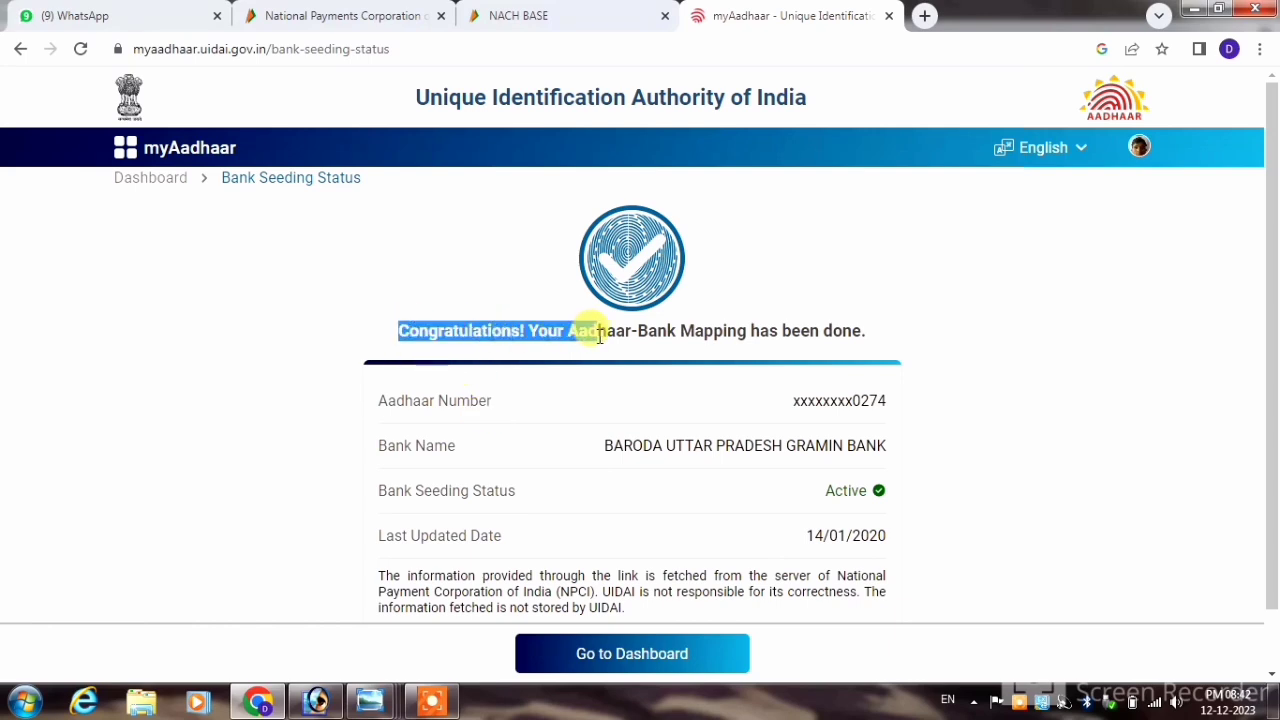
pyautogui.click(640, 388)
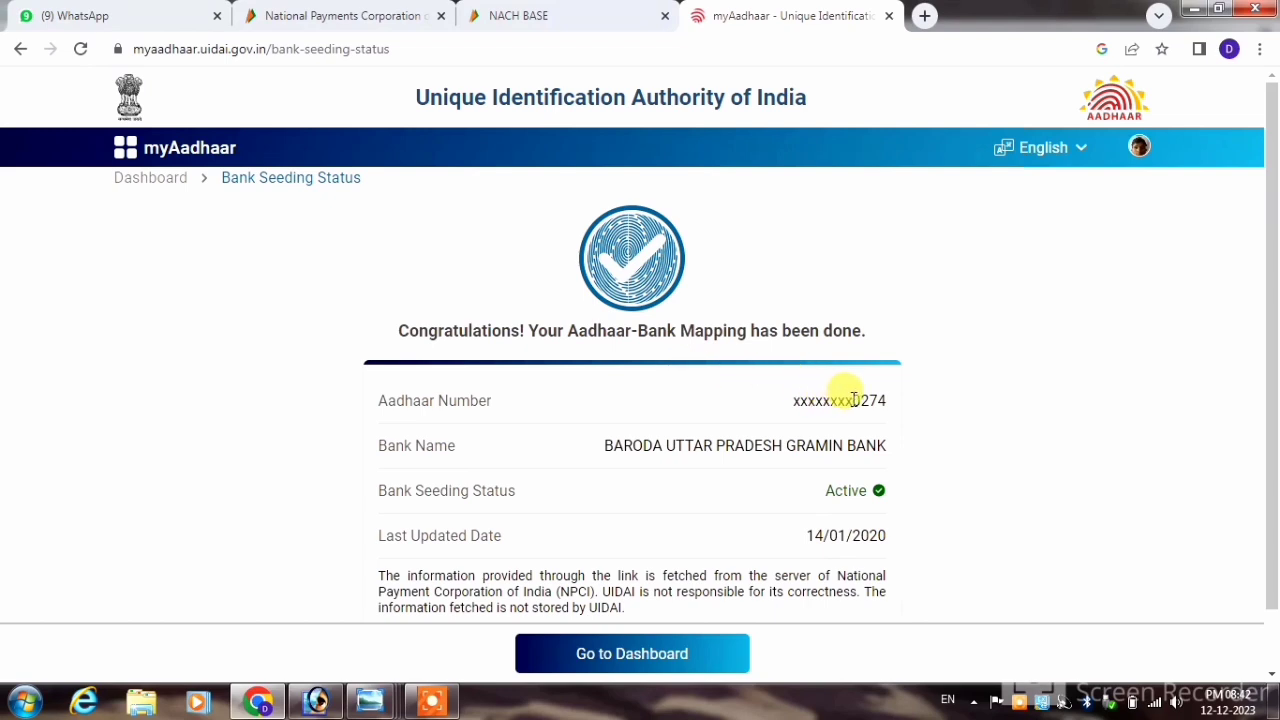
pyautogui.moveTo(851, 400); pyautogui.dragTo(892, 407)
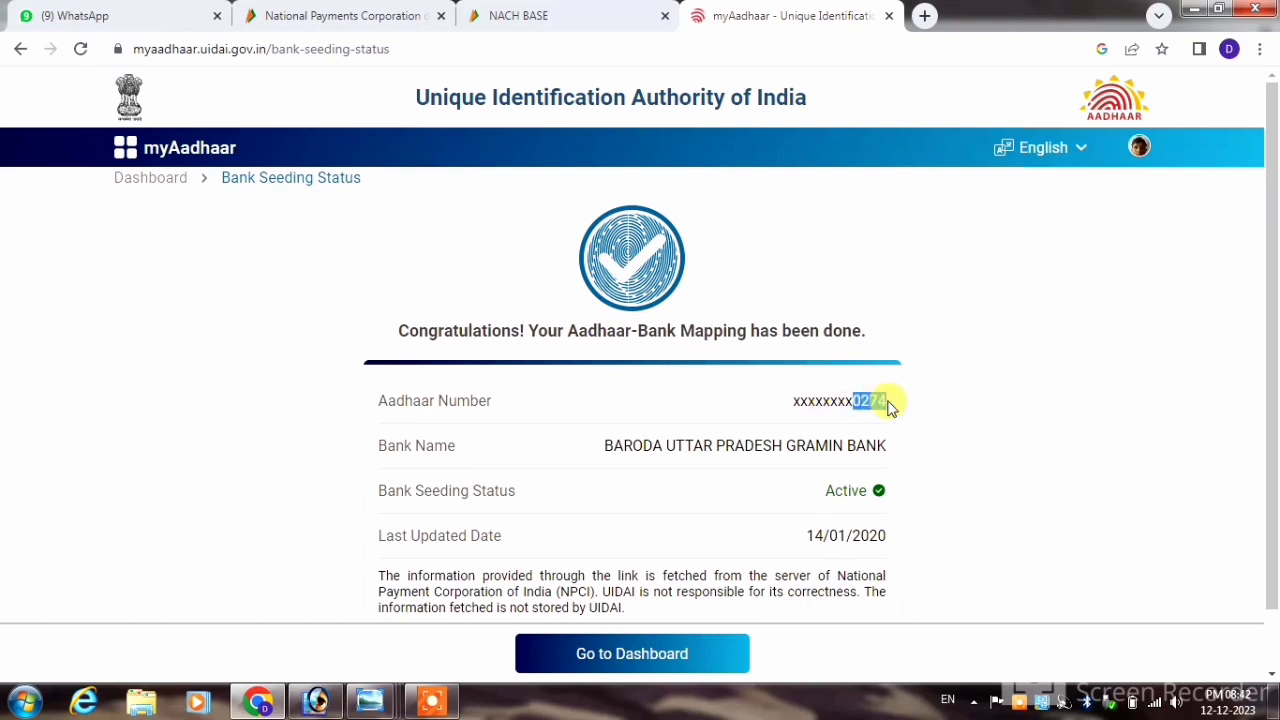
# Point out the linked bank BARODA UTTAR PRADESH GRAMIN BANK and its Active status.
pyautogui.moveTo(403, 446); pyautogui.dragTo(441, 448)
pyautogui.moveTo(600, 449); pyautogui.dragTo(818, 445)
pyautogui.click(818, 445)
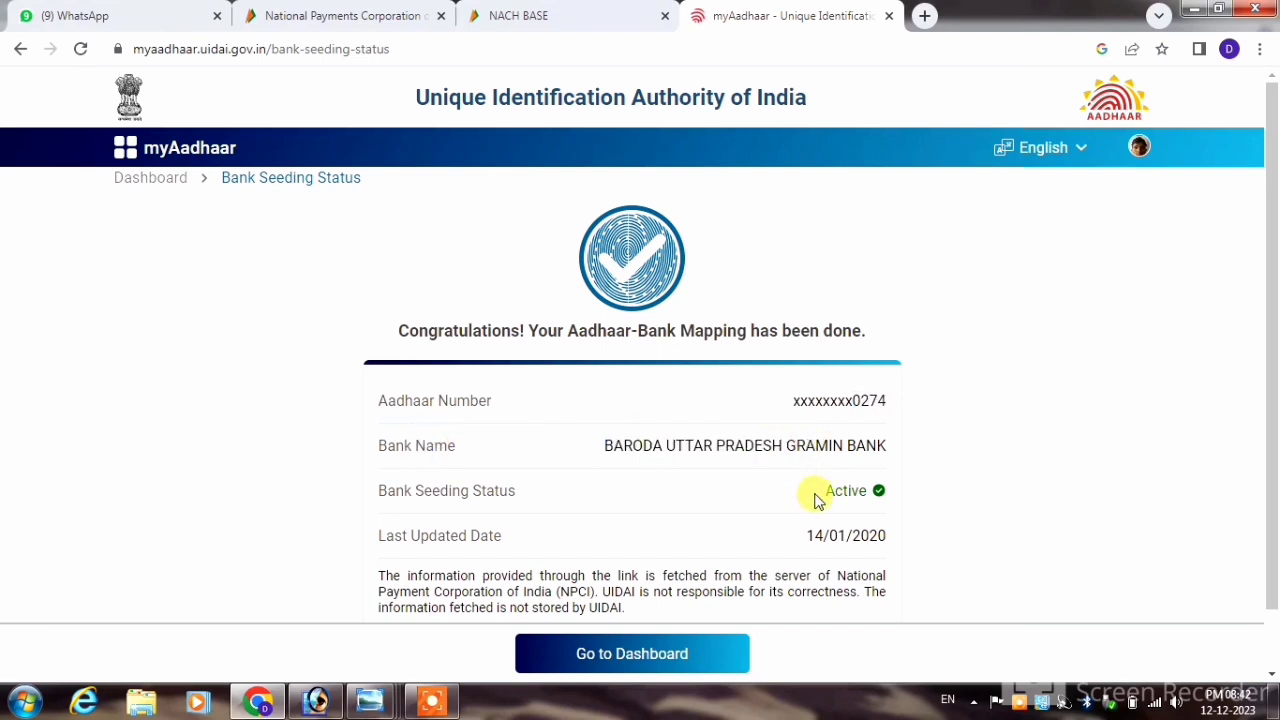
pyautogui.moveTo(828, 491); pyautogui.dragTo(852, 490)
pyautogui.click(857, 489)
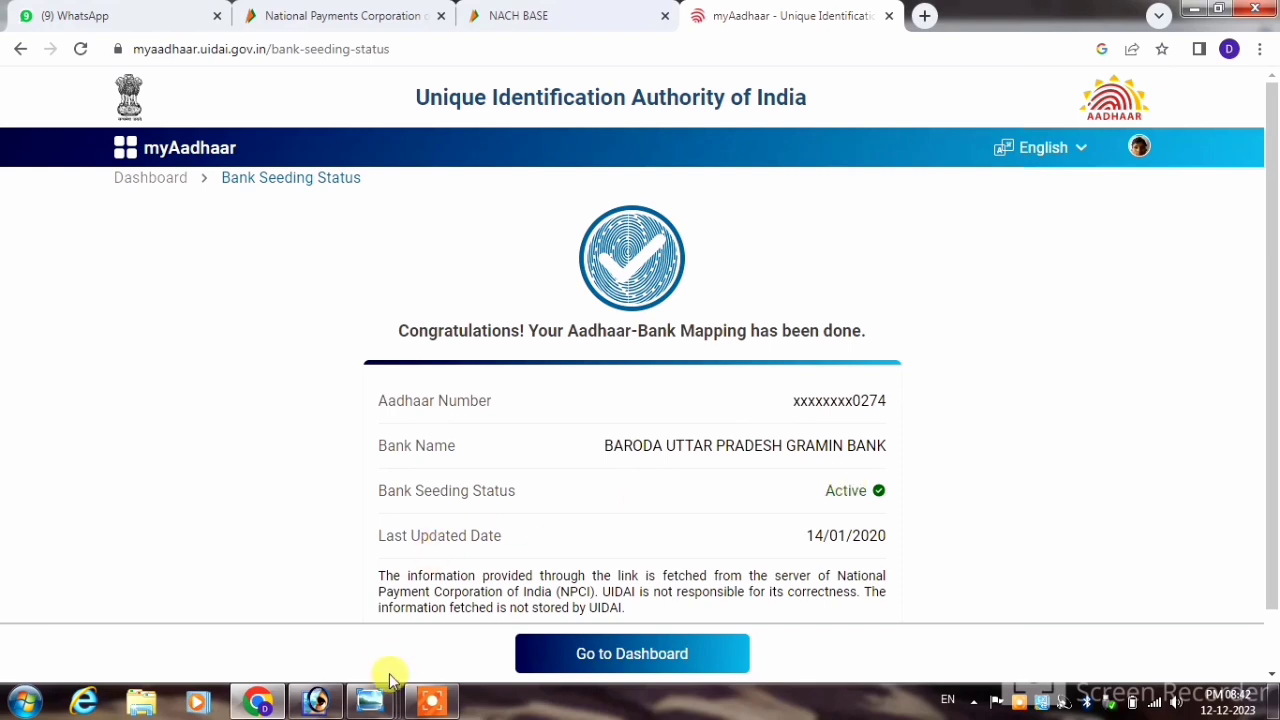
# Show the WhatsApp screenshot of the no-bank-record, Inactive seeding result in Photo Viewer.
pyautogui.moveTo(383, 705)
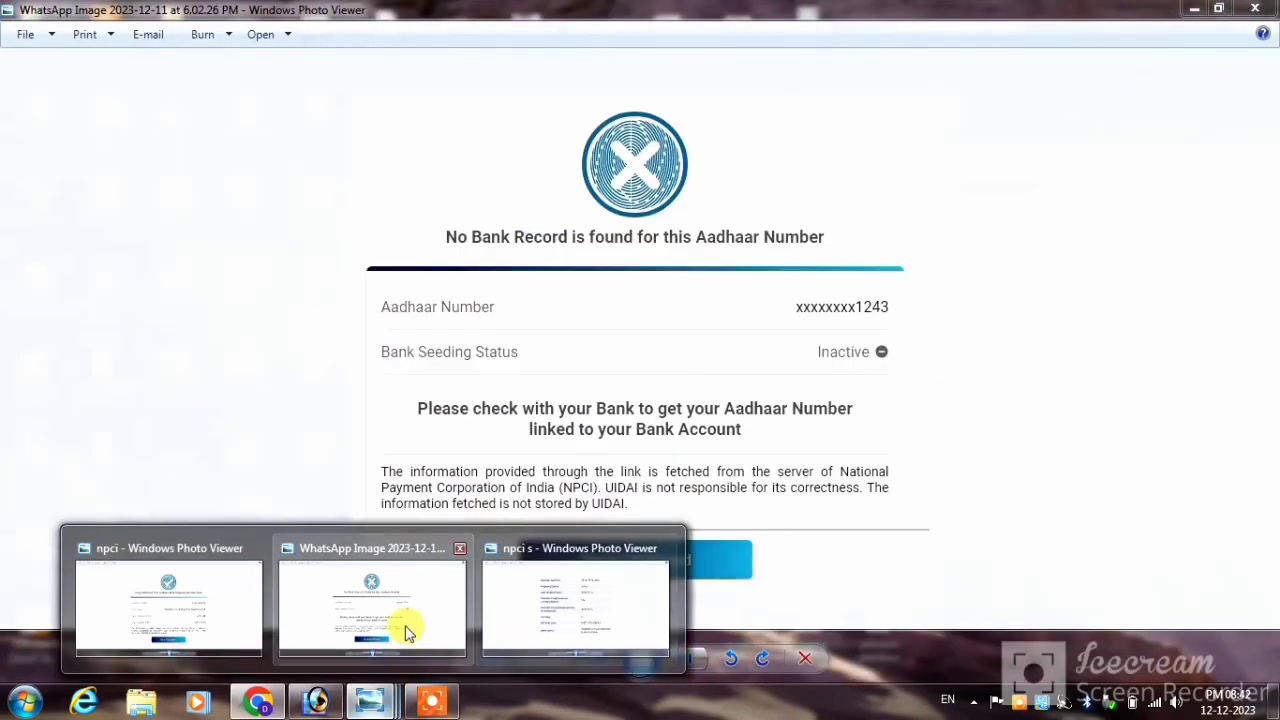
pyautogui.click(409, 632)
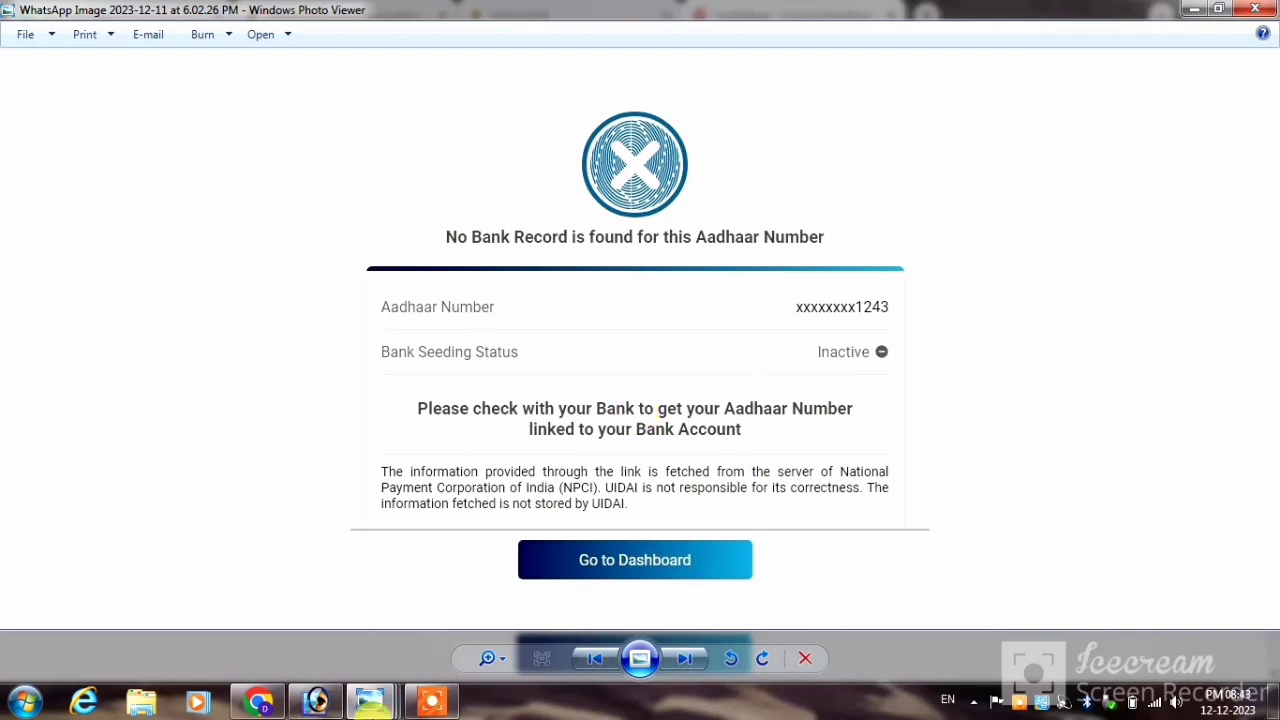
# Bring back the myAadhaar Bank Seeding Status page showing the Active mapping with BARODA UTTAR PRADESH GRAMIN BANK.
pyautogui.click(260, 702)
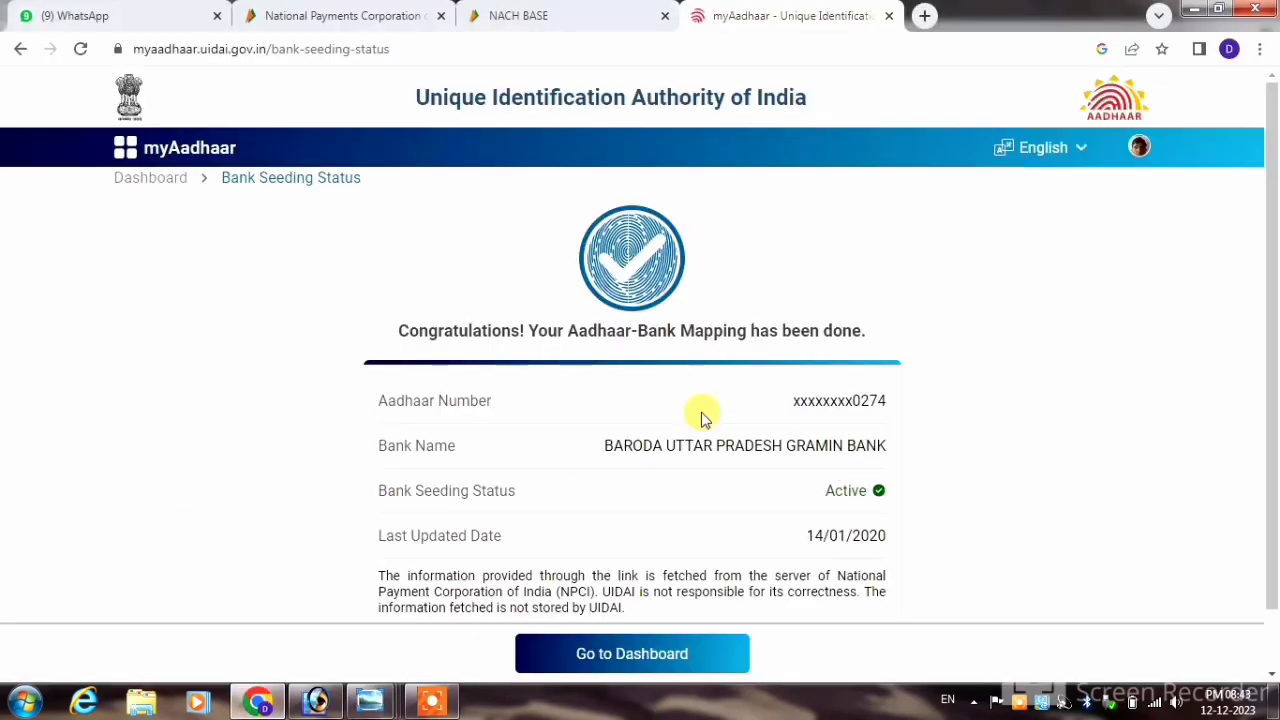